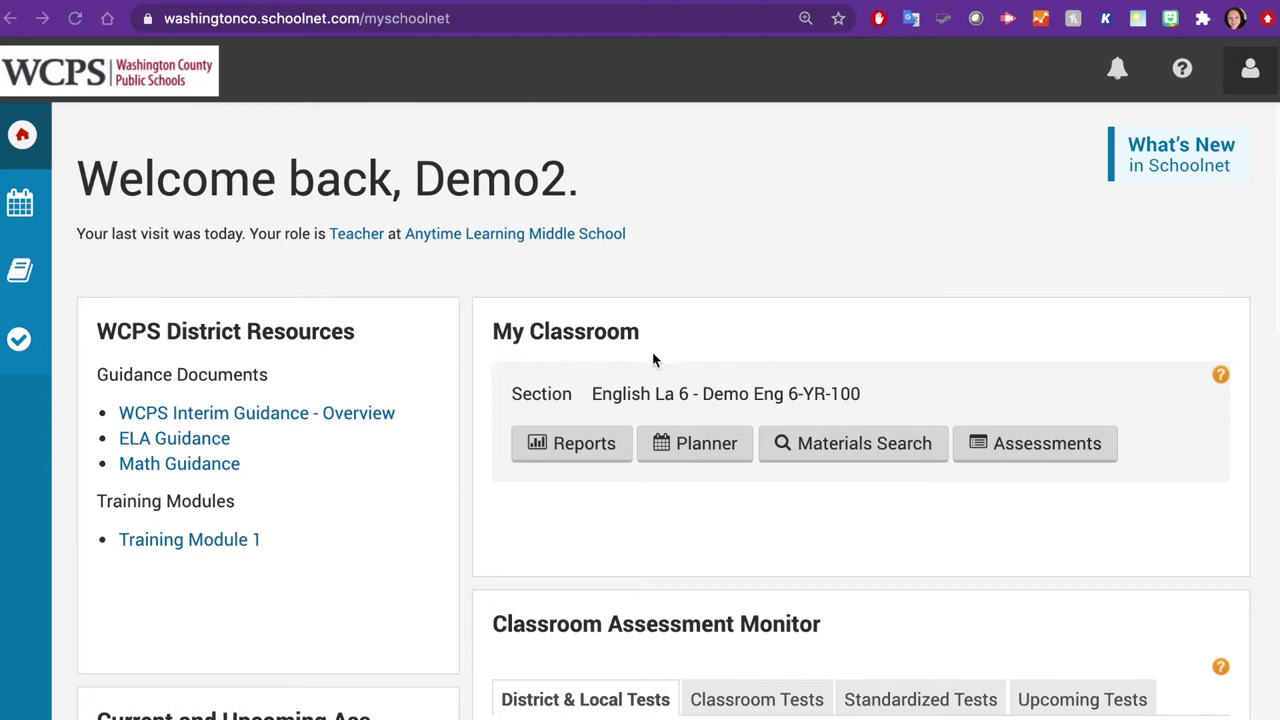
- Browse the class page and keep the Grade 10 ELA Interim test chosen in the district tests list
{"action": "scroll", "coordinate": [653, 353], "scroll_direction": "down", "scroll_amount": 2}
{"action": "scroll", "coordinate": [655, 358], "scroll_direction": "down", "scroll_amount": 3}
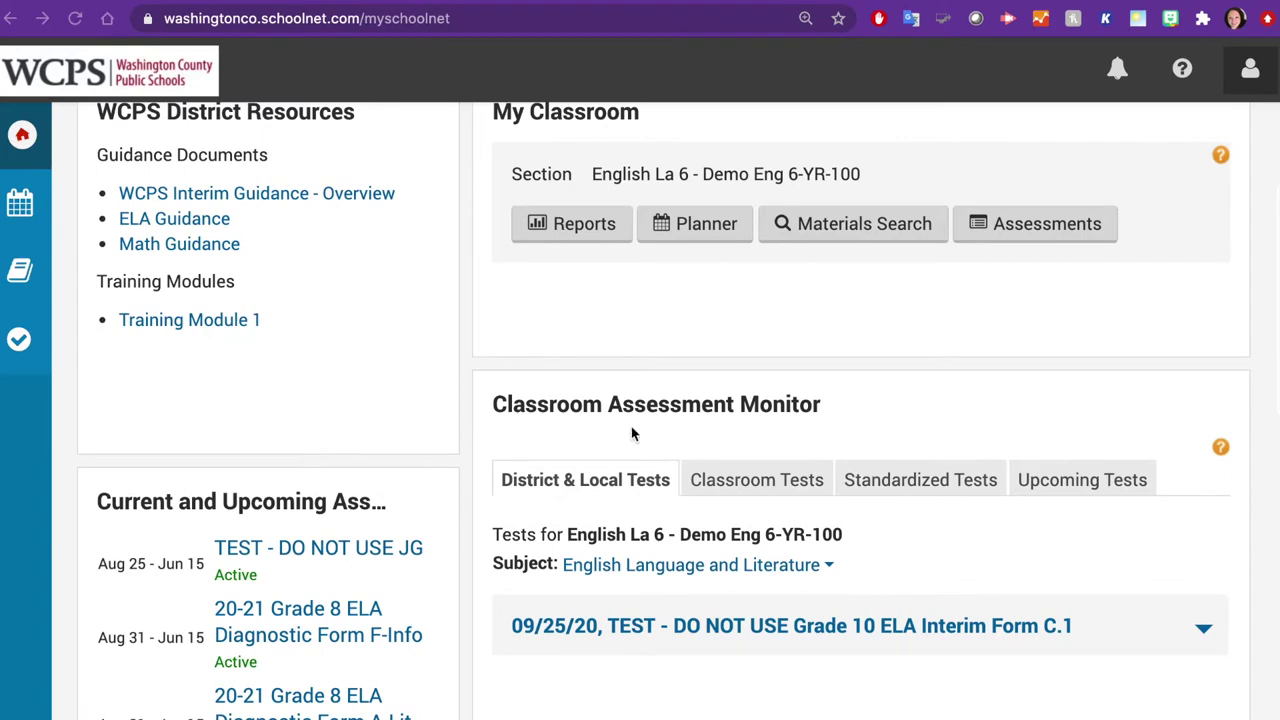
{"action": "scroll", "coordinate": [800, 426], "scroll_direction": "down", "scroll_amount": 10}
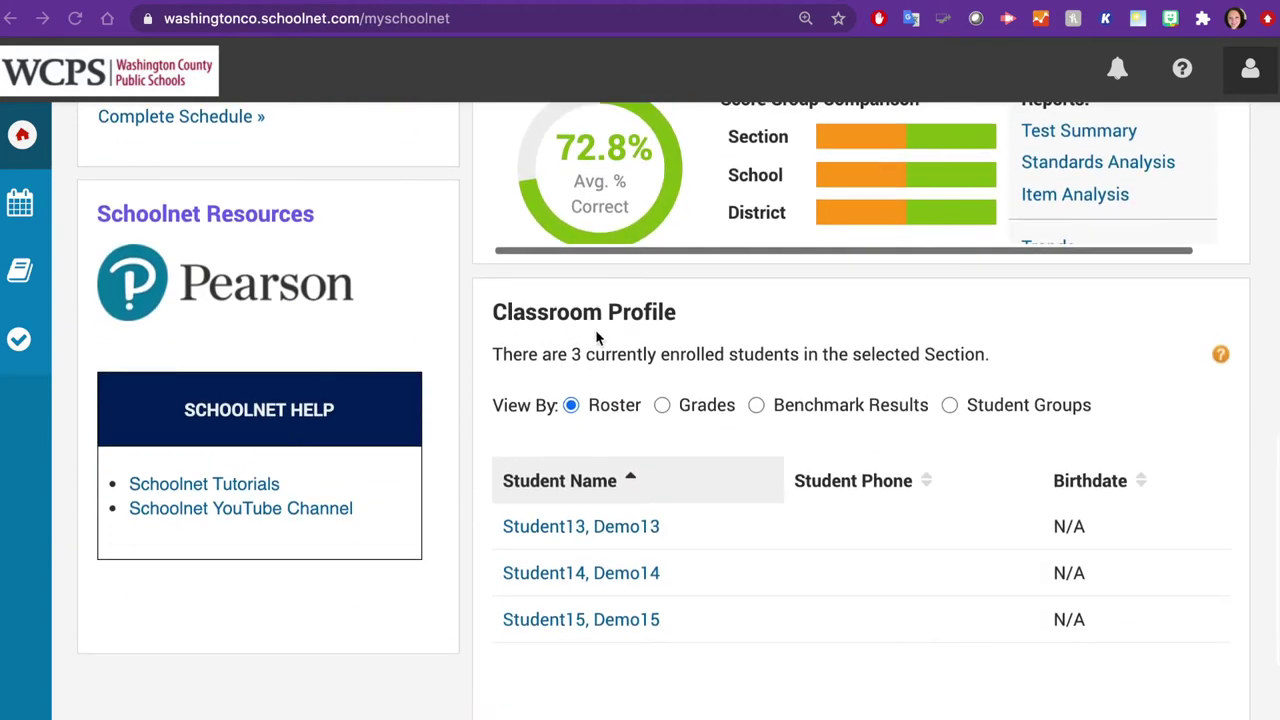
{"action": "scroll", "coordinate": [660, 333], "scroll_direction": "down", "scroll_amount": 3}
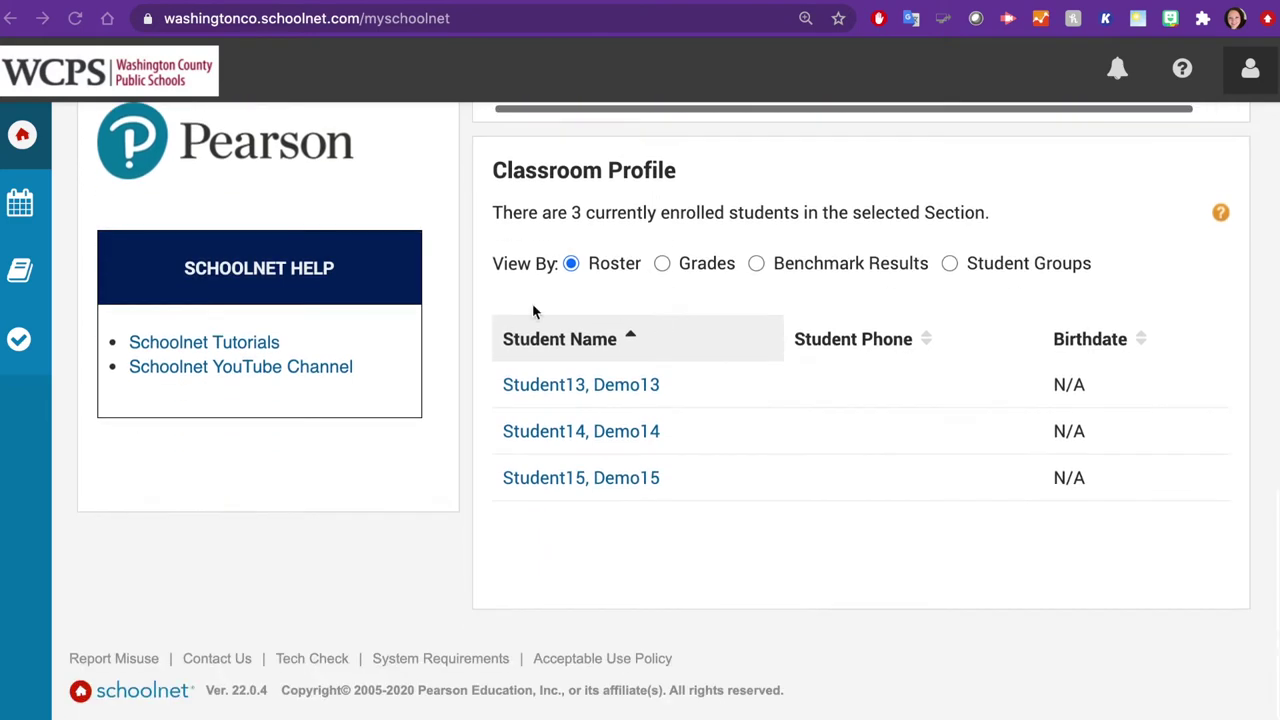
{"action": "scroll", "coordinate": [205, 200], "scroll_direction": "up", "scroll_amount": 3}
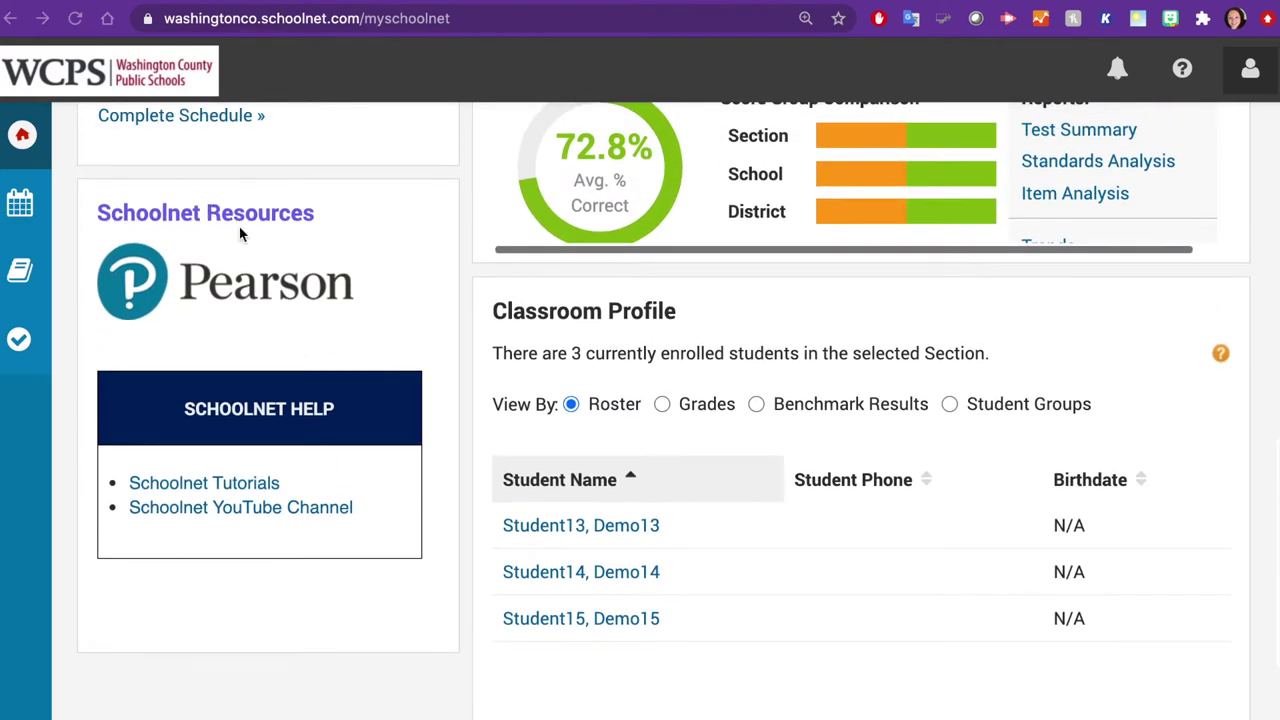
{"action": "scroll", "coordinate": [298, 228], "scroll_direction": "up", "scroll_amount": 8}
{"action": "scroll", "coordinate": [285, 230], "scroll_direction": "up", "scroll_amount": 1}
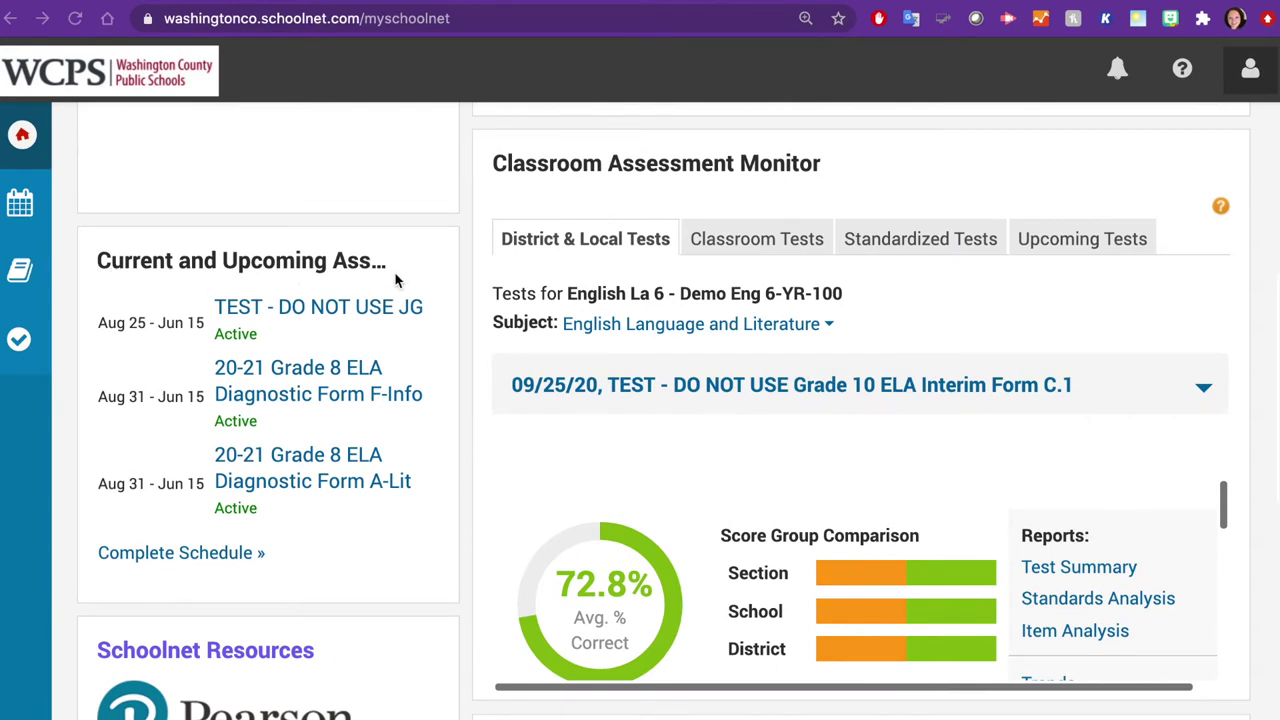
{"action": "scroll", "coordinate": [395, 281], "scroll_direction": "up", "scroll_amount": 8}
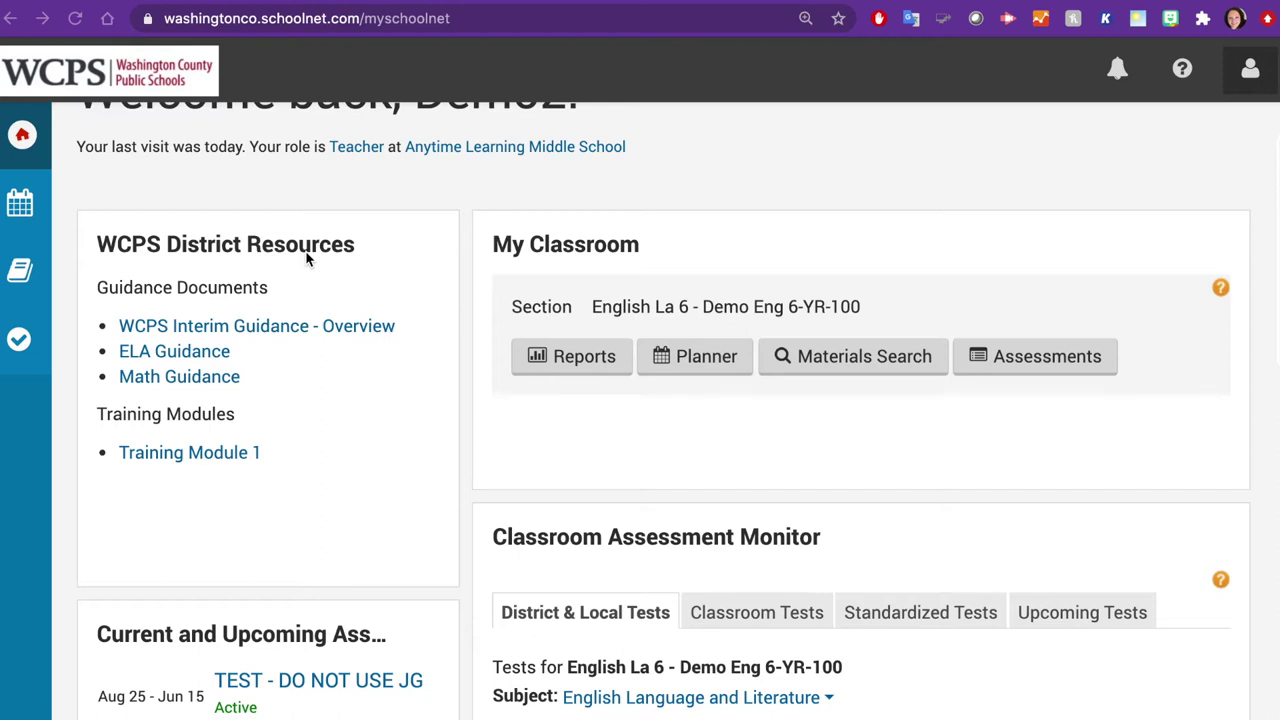
{"action": "scroll", "coordinate": [374, 276], "scroll_direction": "down", "scroll_amount": 1}
{"action": "scroll", "coordinate": [374, 277], "scroll_direction": "up", "scroll_amount": 3}
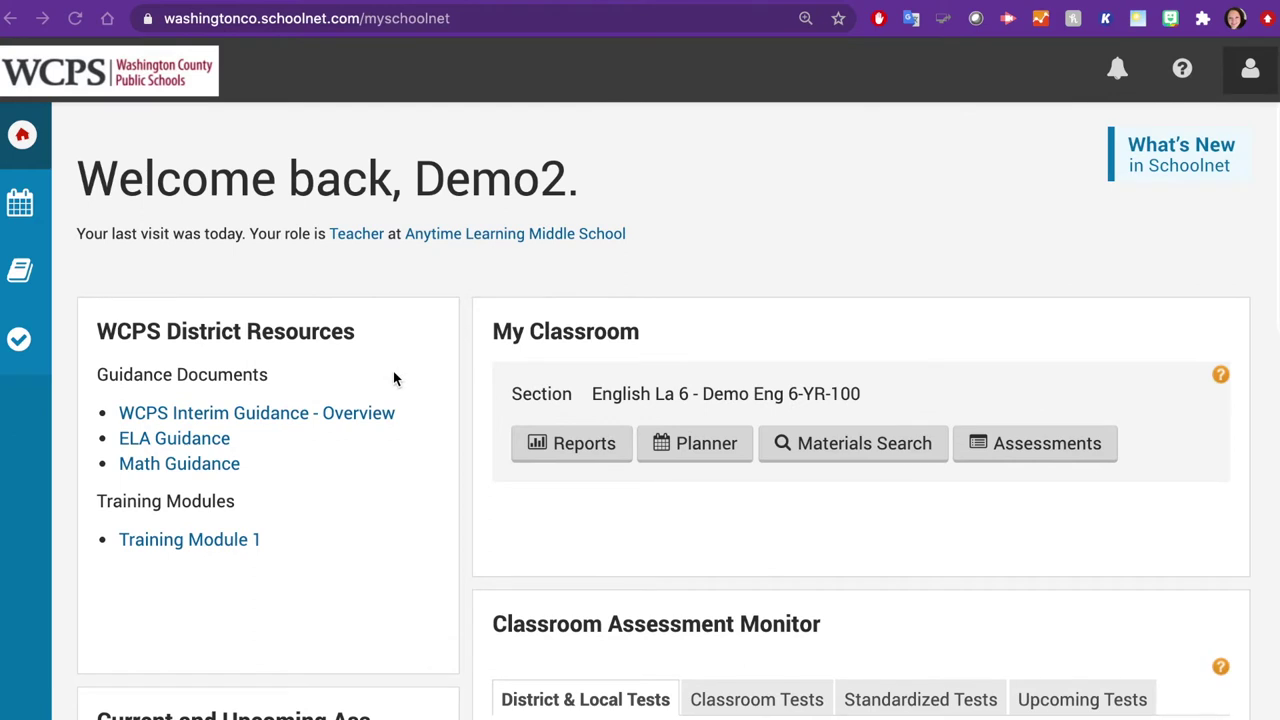
{"action": "scroll", "coordinate": [732, 440], "scroll_direction": "down", "scroll_amount": 5}
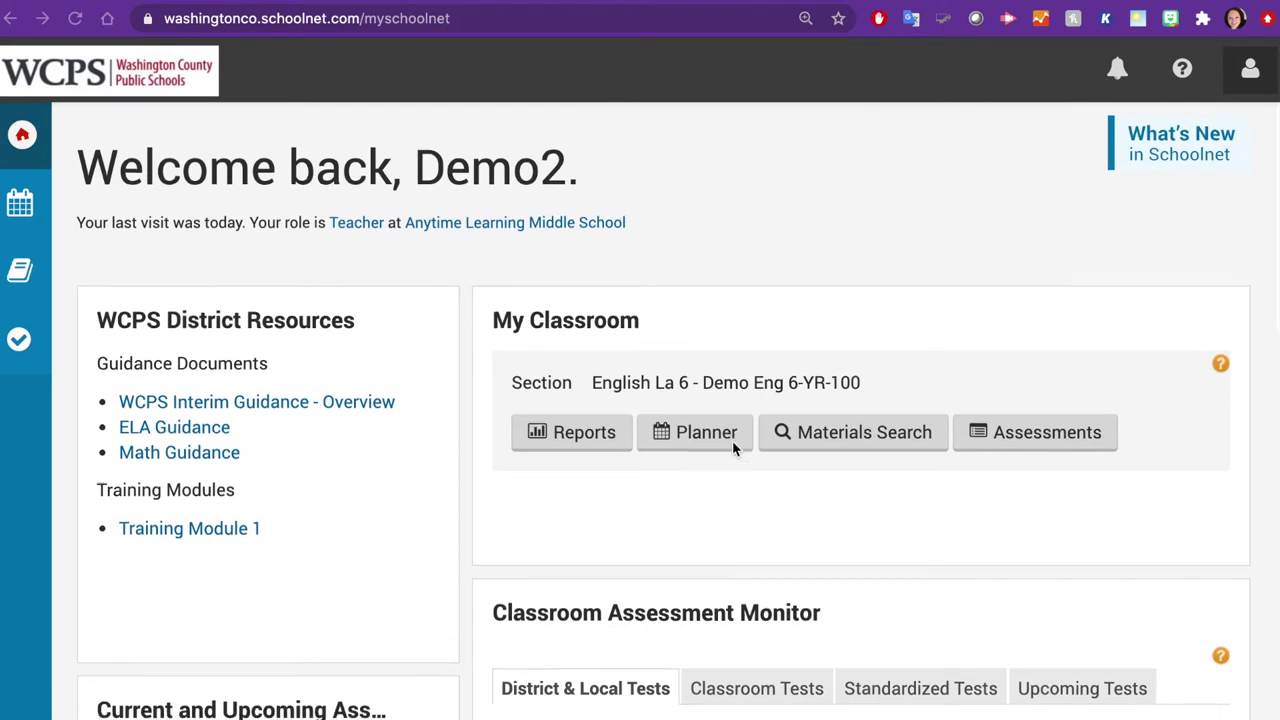
{"action": "scroll", "coordinate": [732, 449], "scroll_direction": "down", "scroll_amount": 2}
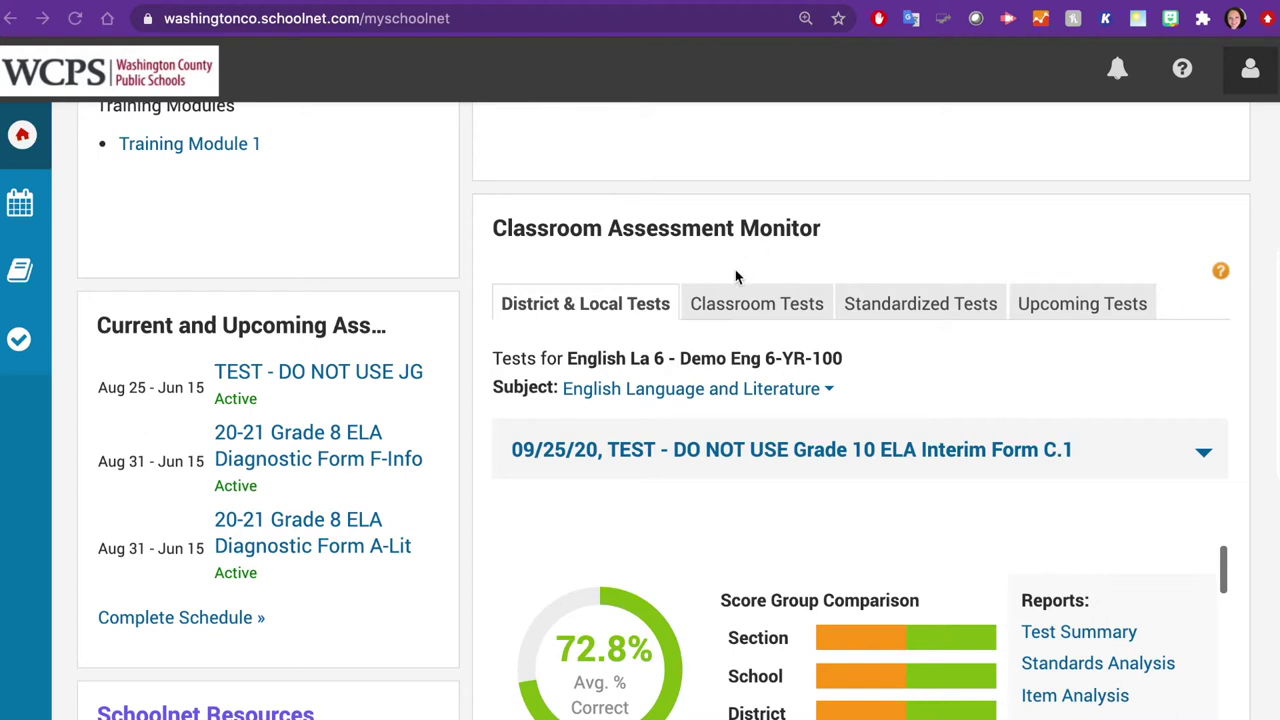
{"action": "scroll", "coordinate": [577, 367], "scroll_direction": "down", "scroll_amount": 2}
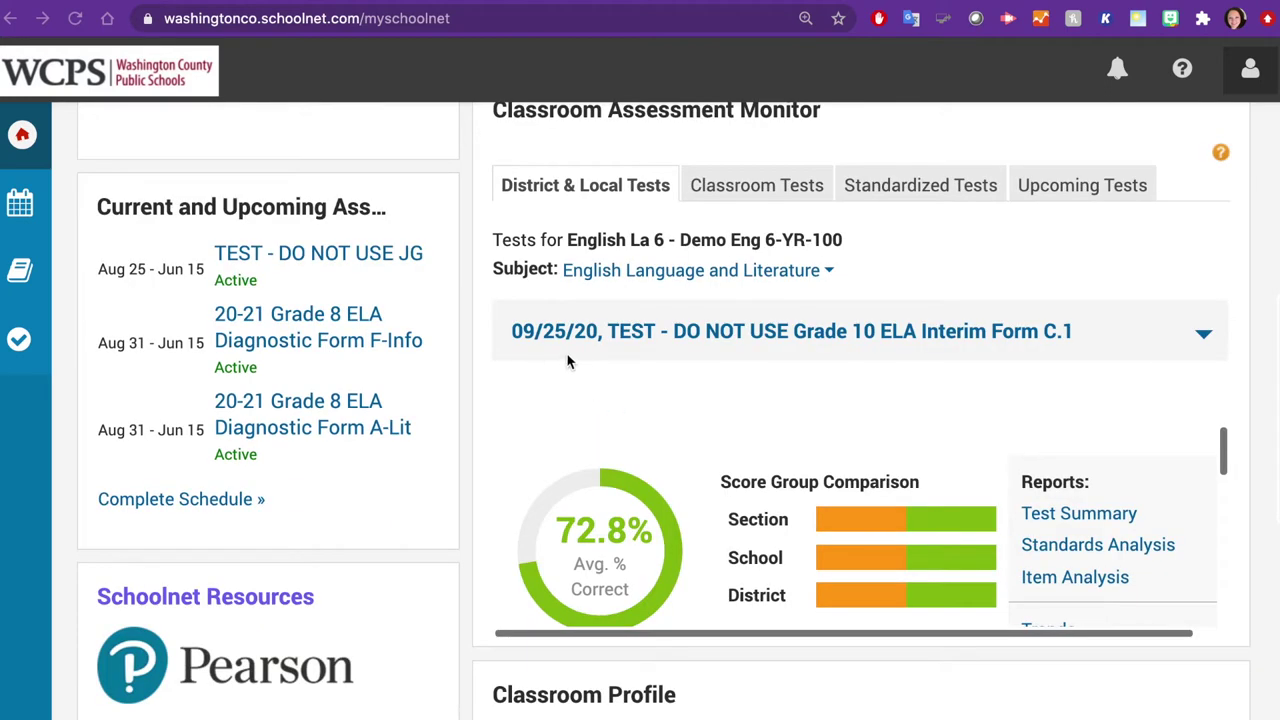
{"action": "left_click", "coordinate": [1205, 333]}
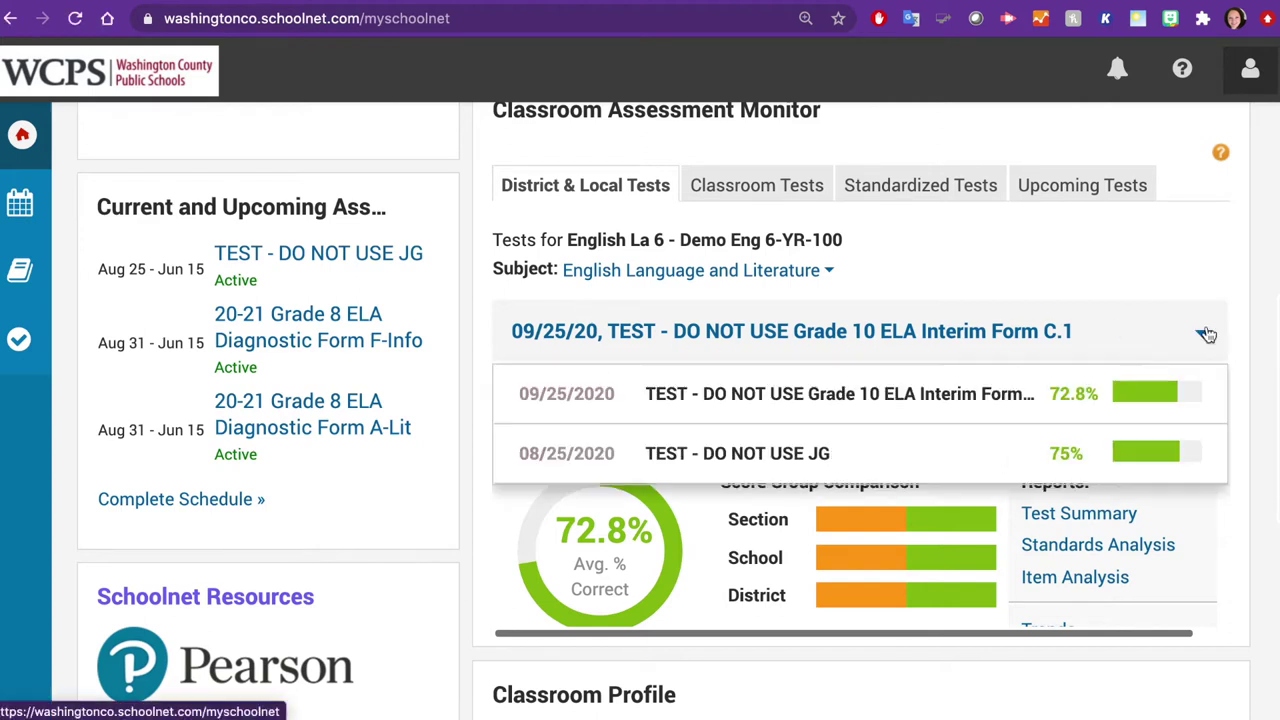
{"action": "left_click", "coordinate": [987, 385]}
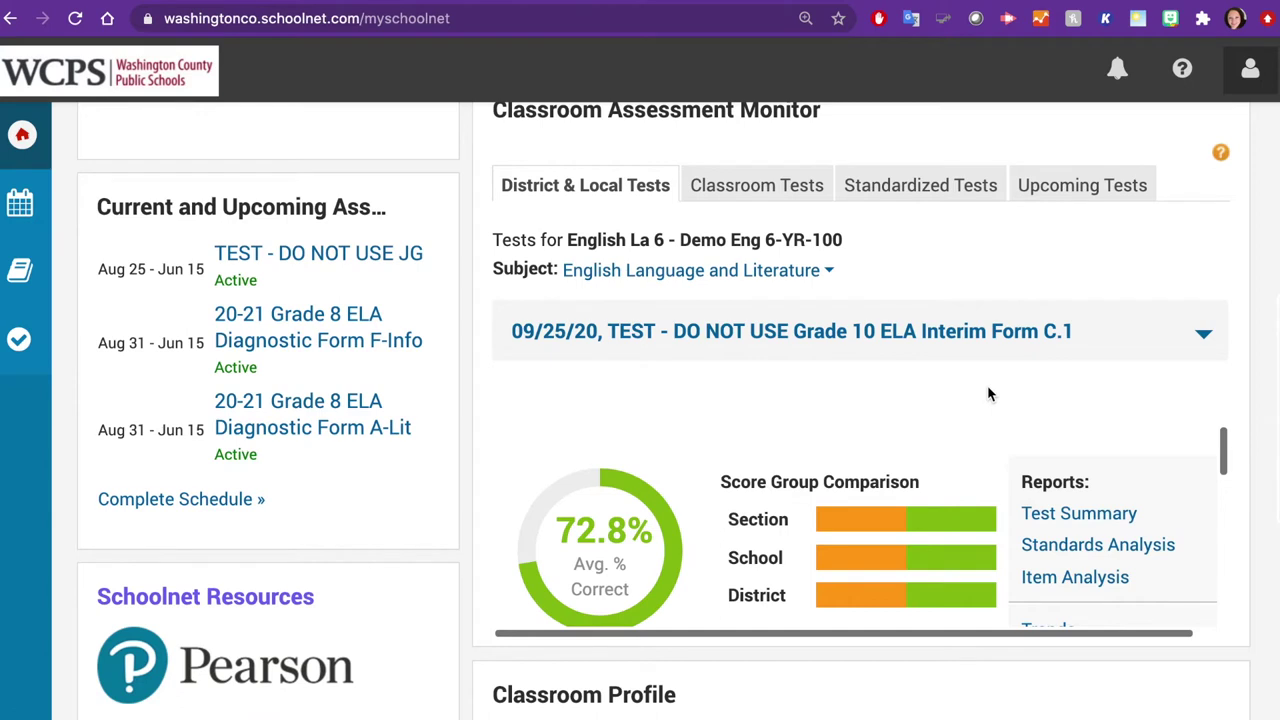
- Go to the class's reporting dashboard
{"action": "scroll", "coordinate": [988, 394], "scroll_direction": "down", "scroll_amount": 3}
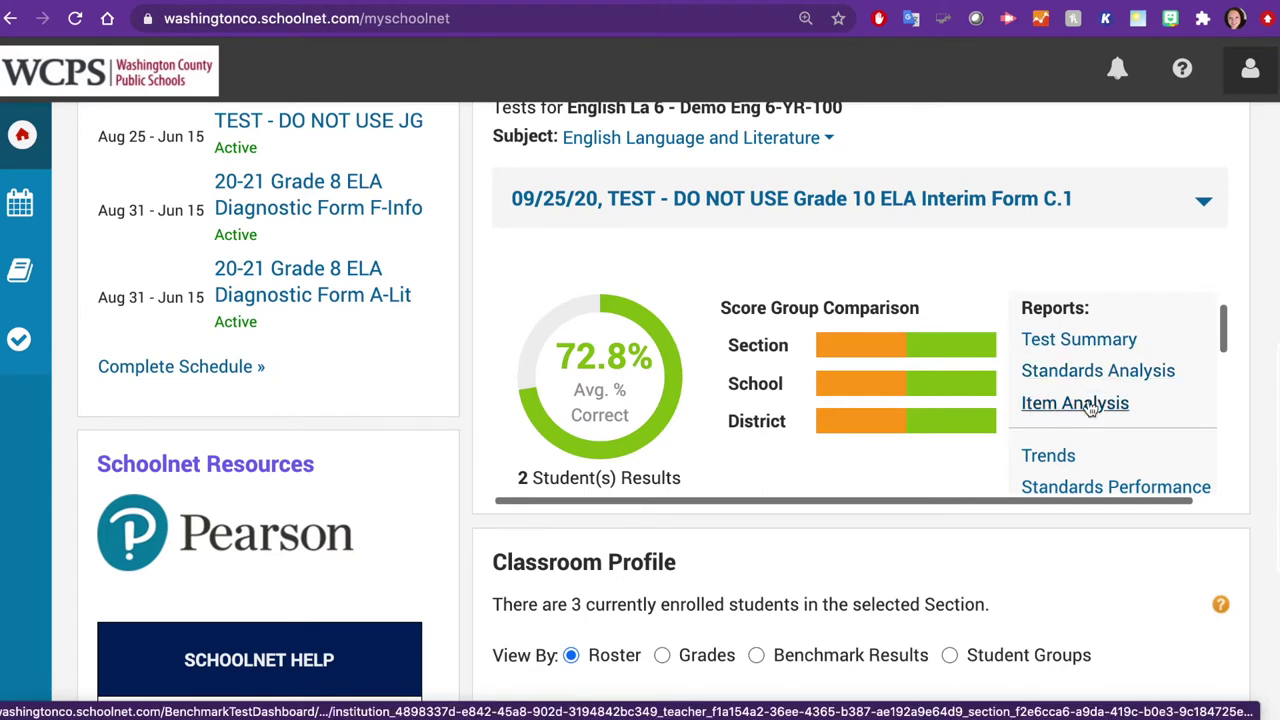
{"action": "scroll", "coordinate": [915, 440], "scroll_direction": "down", "scroll_amount": 2}
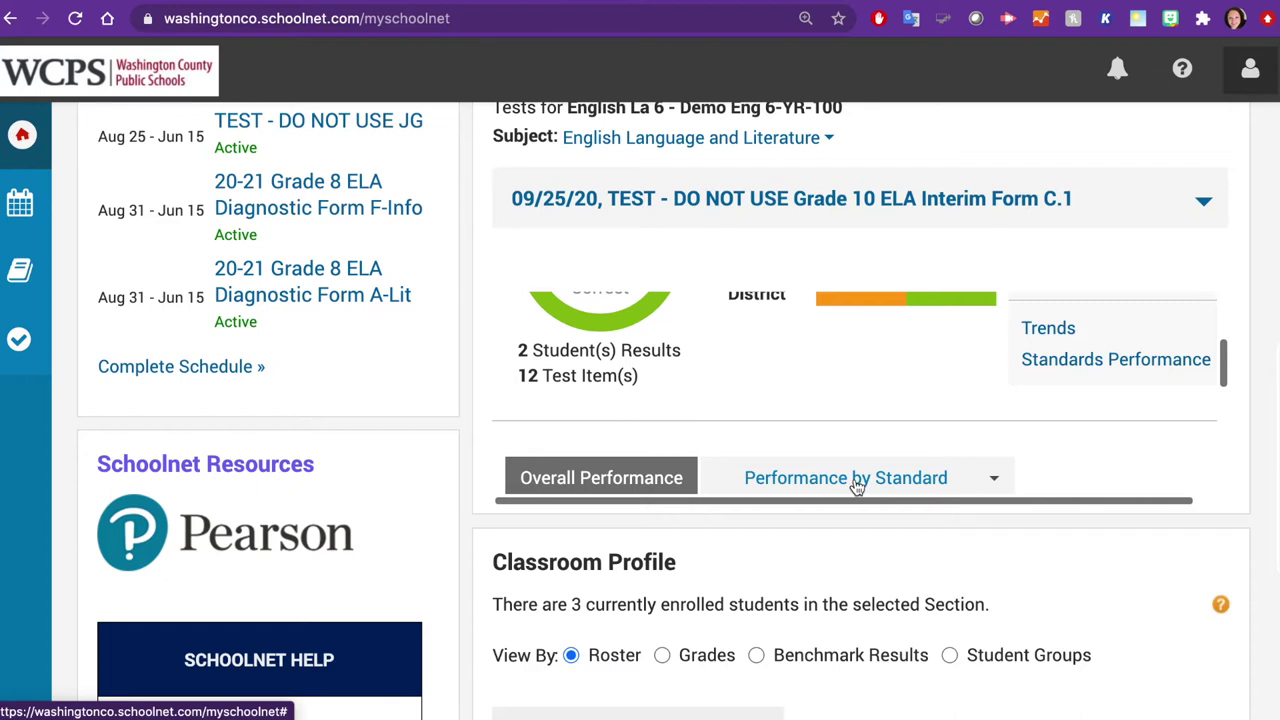
{"action": "scroll", "coordinate": [857, 487], "scroll_direction": "up", "scroll_amount": 5}
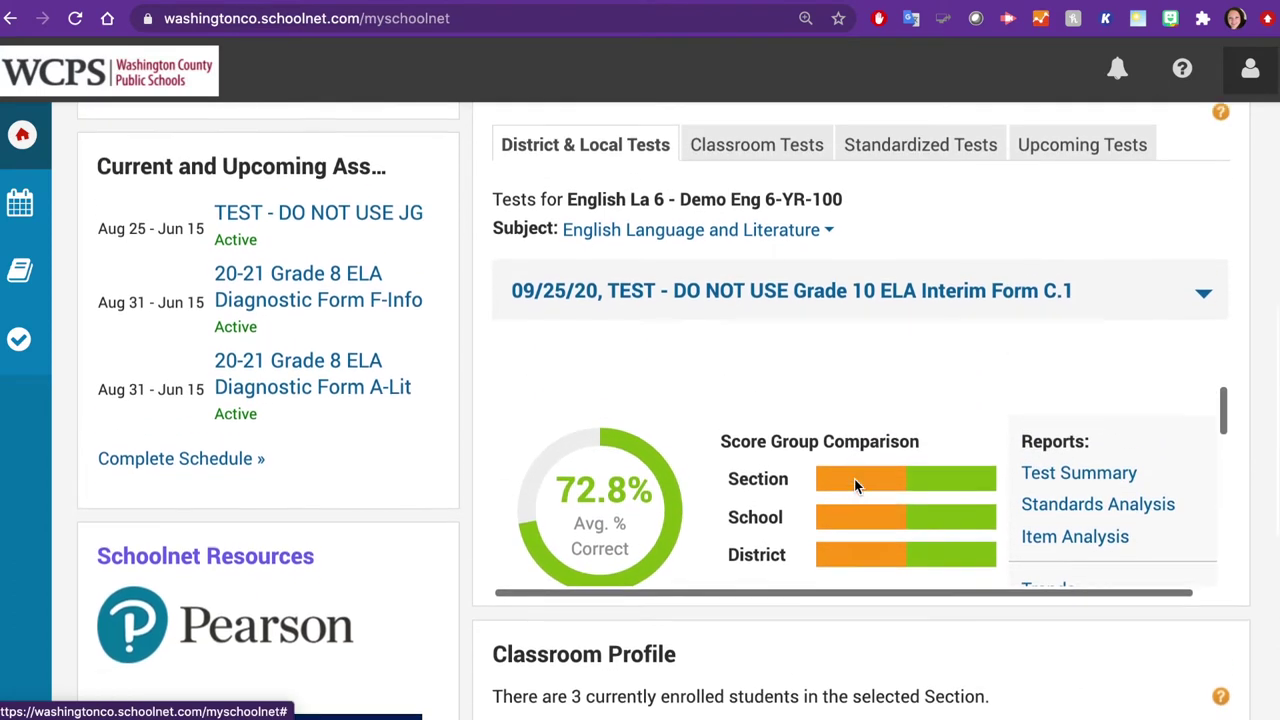
{"action": "scroll", "coordinate": [855, 487], "scroll_direction": "up", "scroll_amount": 3}
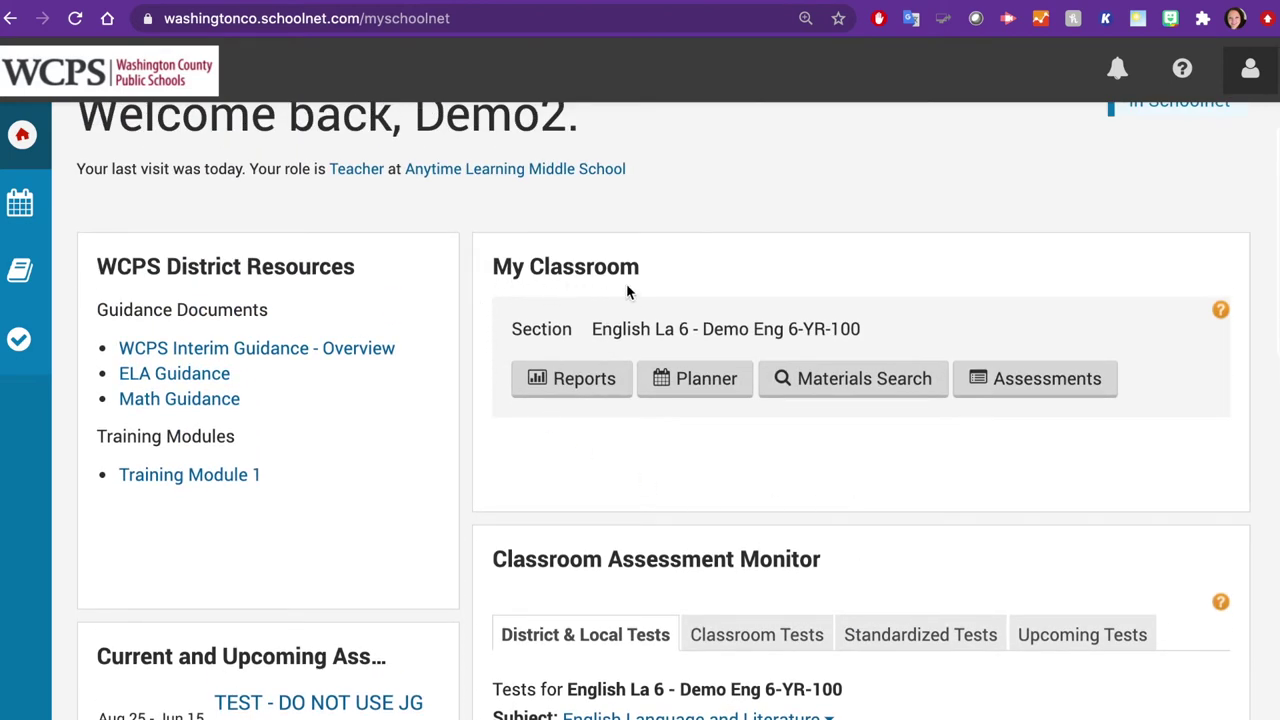
{"action": "left_click", "coordinate": [595, 387]}
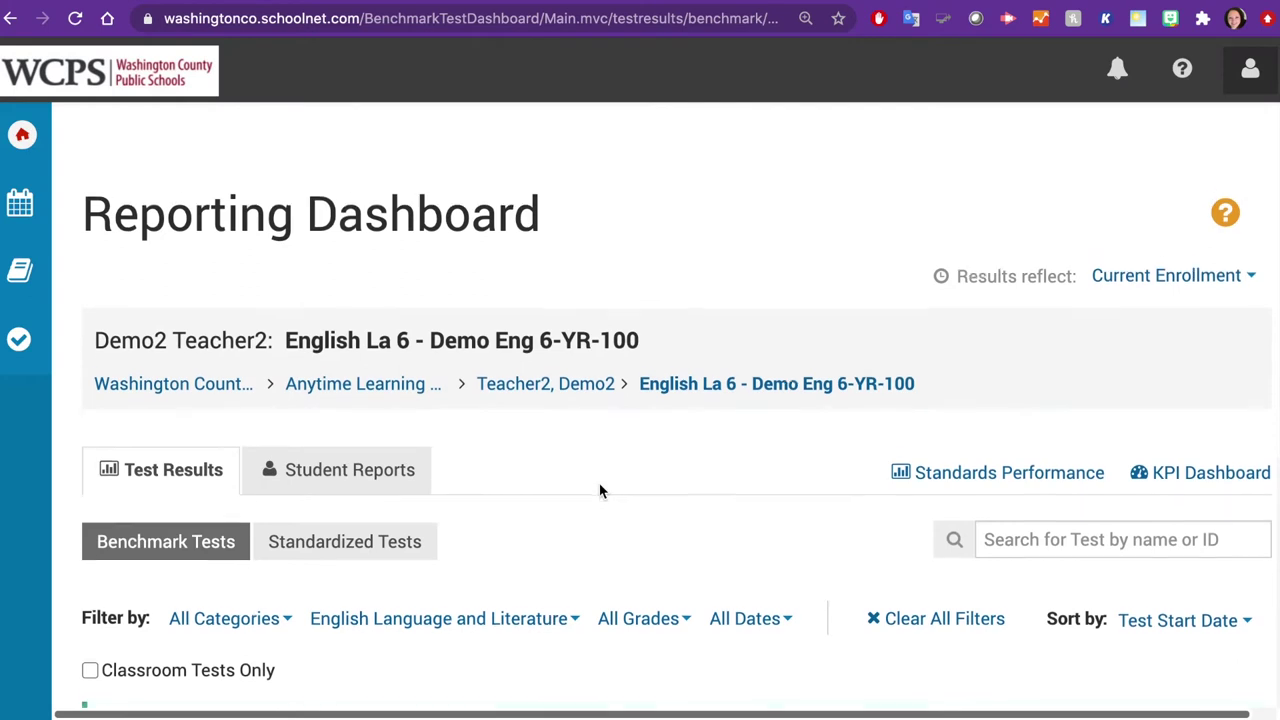
- Mark the 09/25/20 benchmark test, check its available reports, and open its Test Summary
{"action": "scroll", "coordinate": [600, 490], "scroll_direction": "down", "scroll_amount": 3}
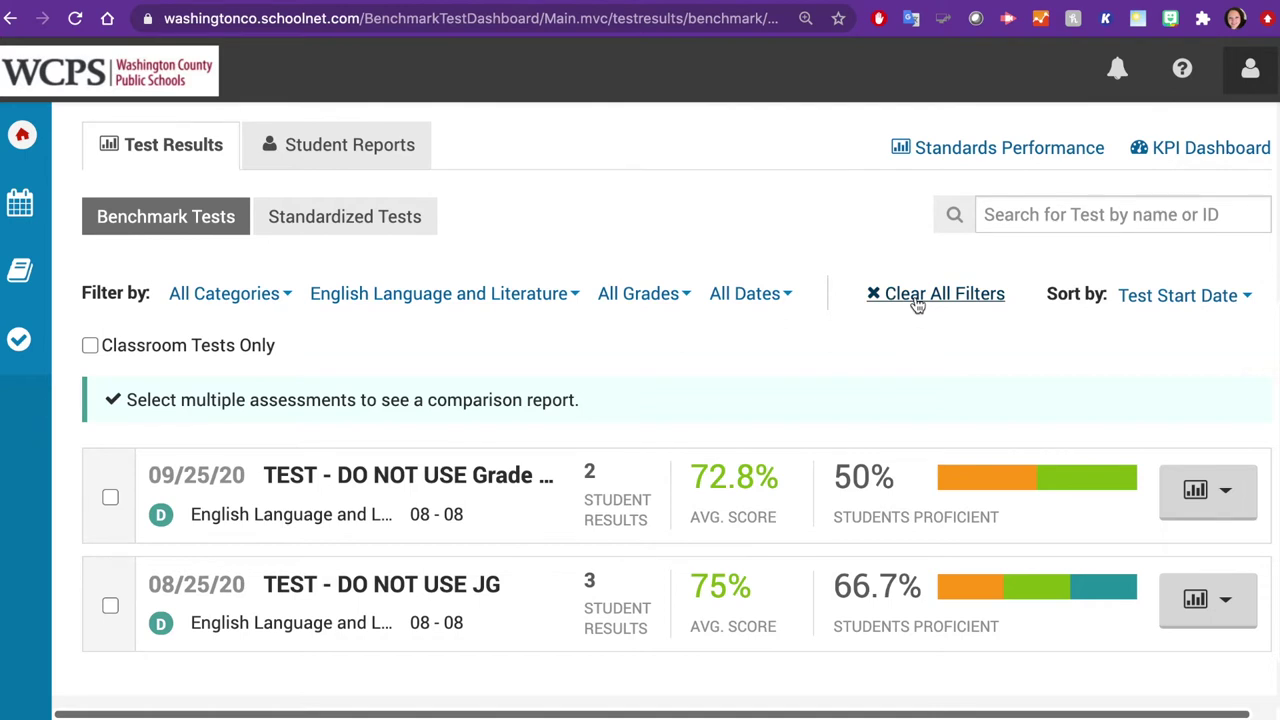
{"action": "scroll", "coordinate": [917, 304], "scroll_direction": "down", "scroll_amount": 1}
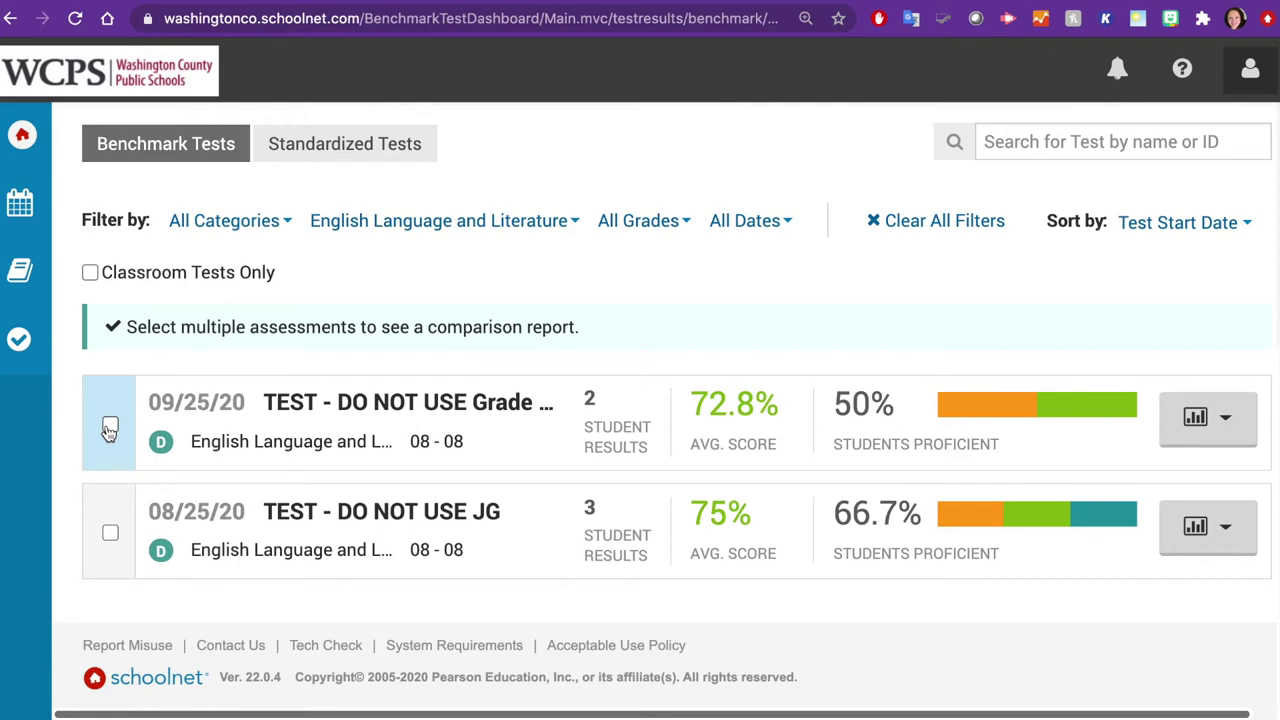
{"action": "left_click", "coordinate": [110, 428]}
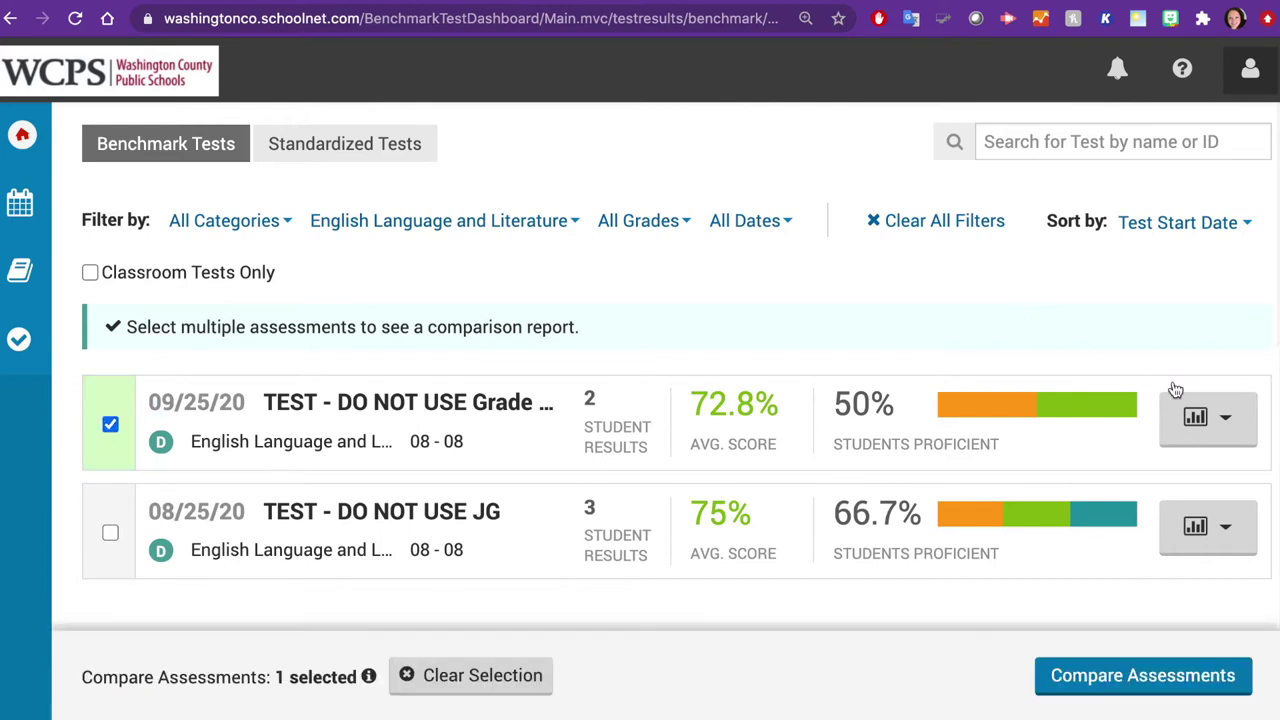
{"action": "left_click", "coordinate": [1231, 423]}
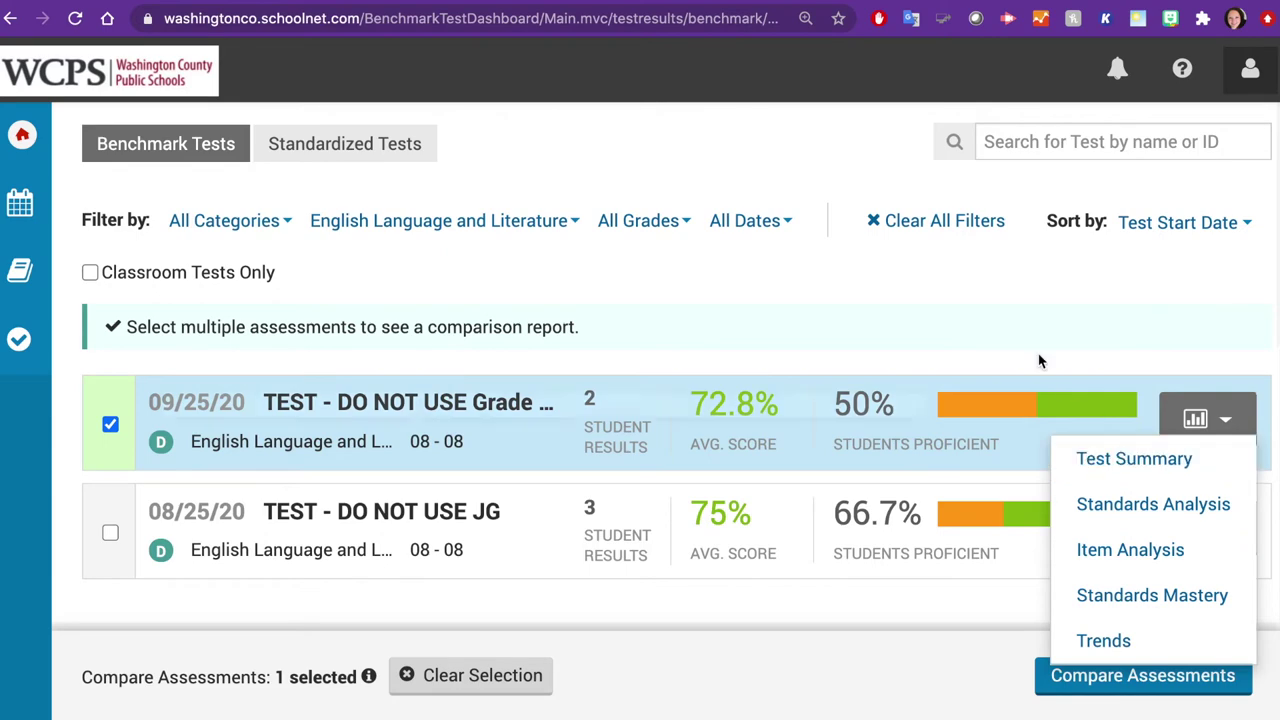
{"action": "left_click", "coordinate": [951, 292]}
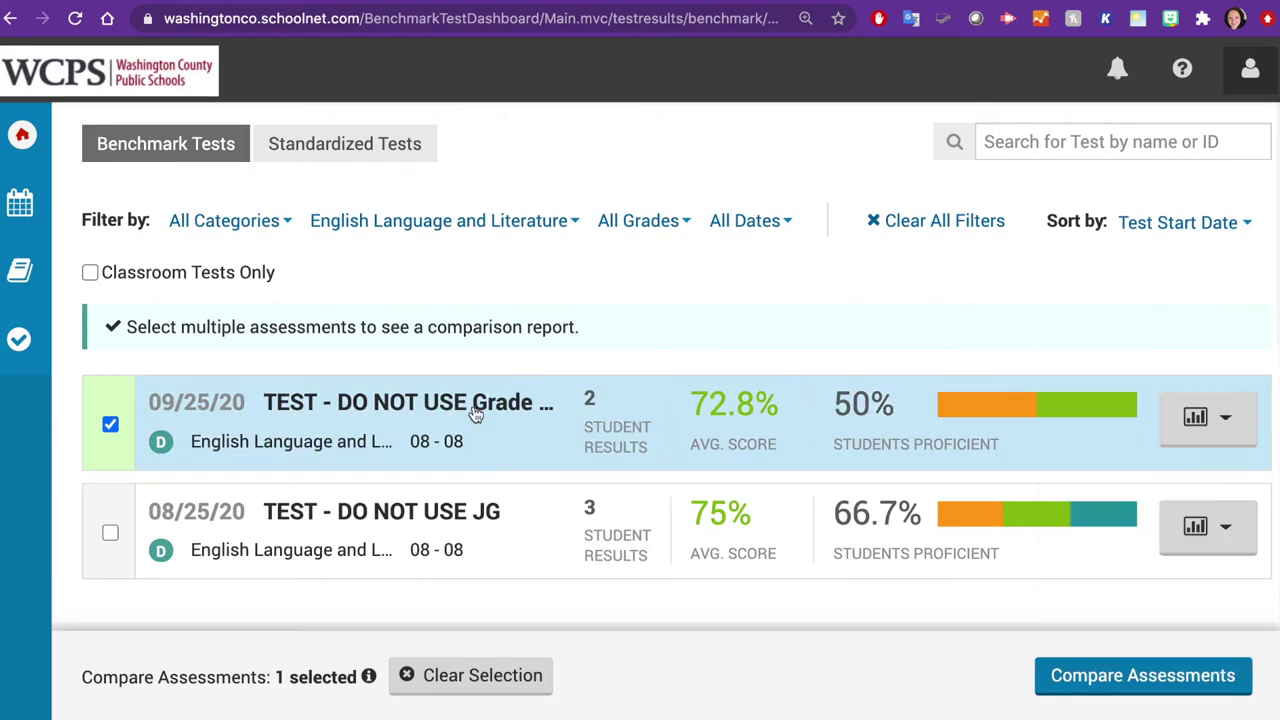
{"action": "left_click", "coordinate": [476, 412]}
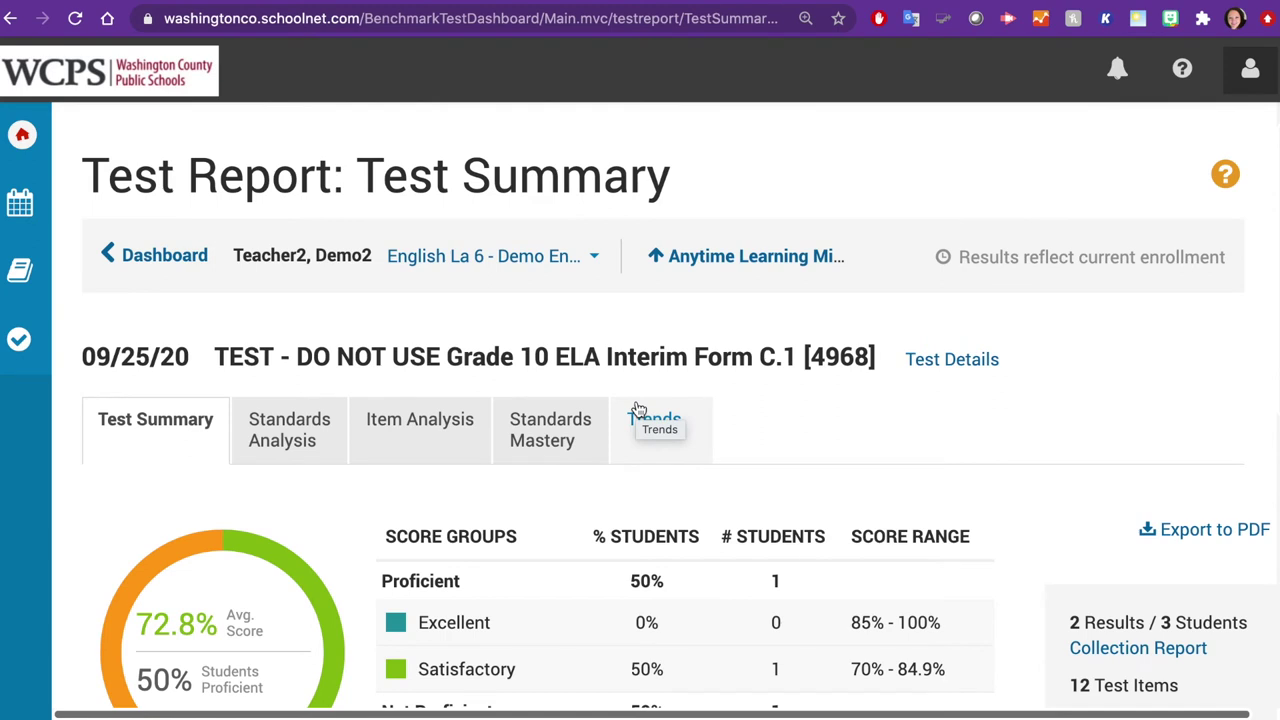
- View Test Summary performance by Subgroup, then by Standard, then switch to Standards Analysis
{"action": "scroll", "coordinate": [637, 410], "scroll_direction": "down", "scroll_amount": 1}
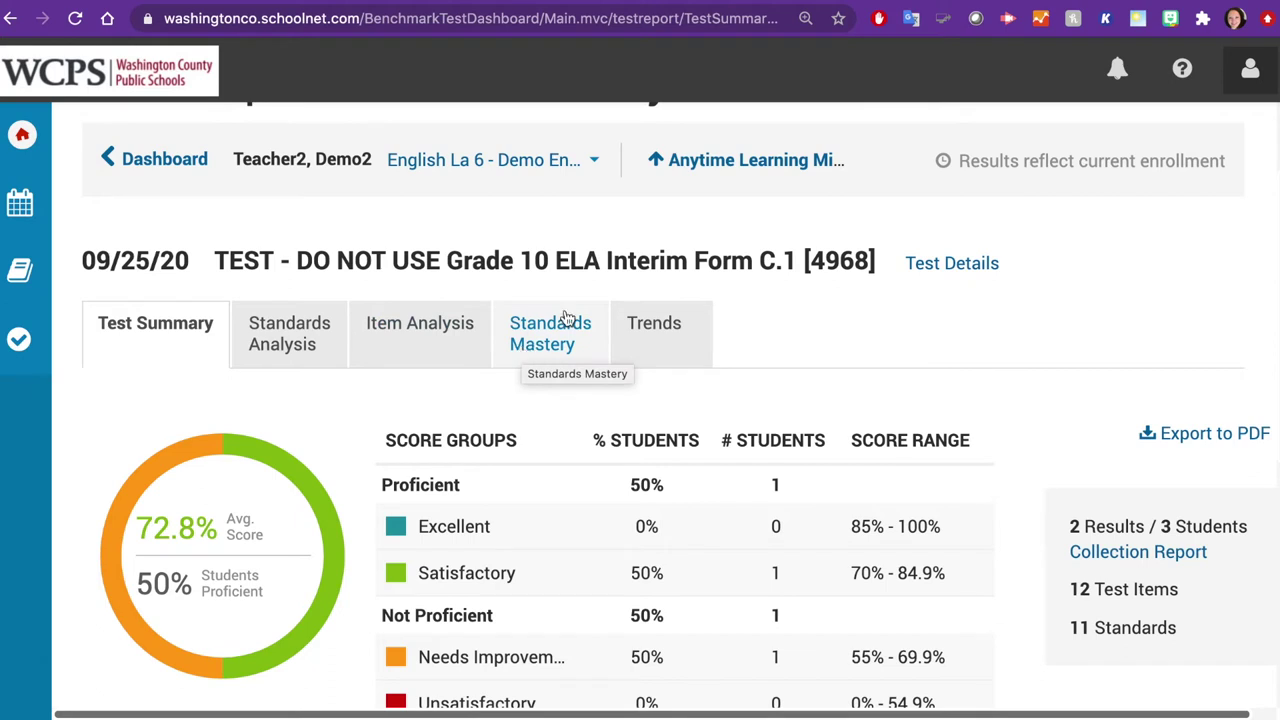
{"action": "scroll", "coordinate": [636, 326], "scroll_direction": "down", "scroll_amount": 1}
{"action": "scroll", "coordinate": [636, 326], "scroll_direction": "down", "scroll_amount": 2}
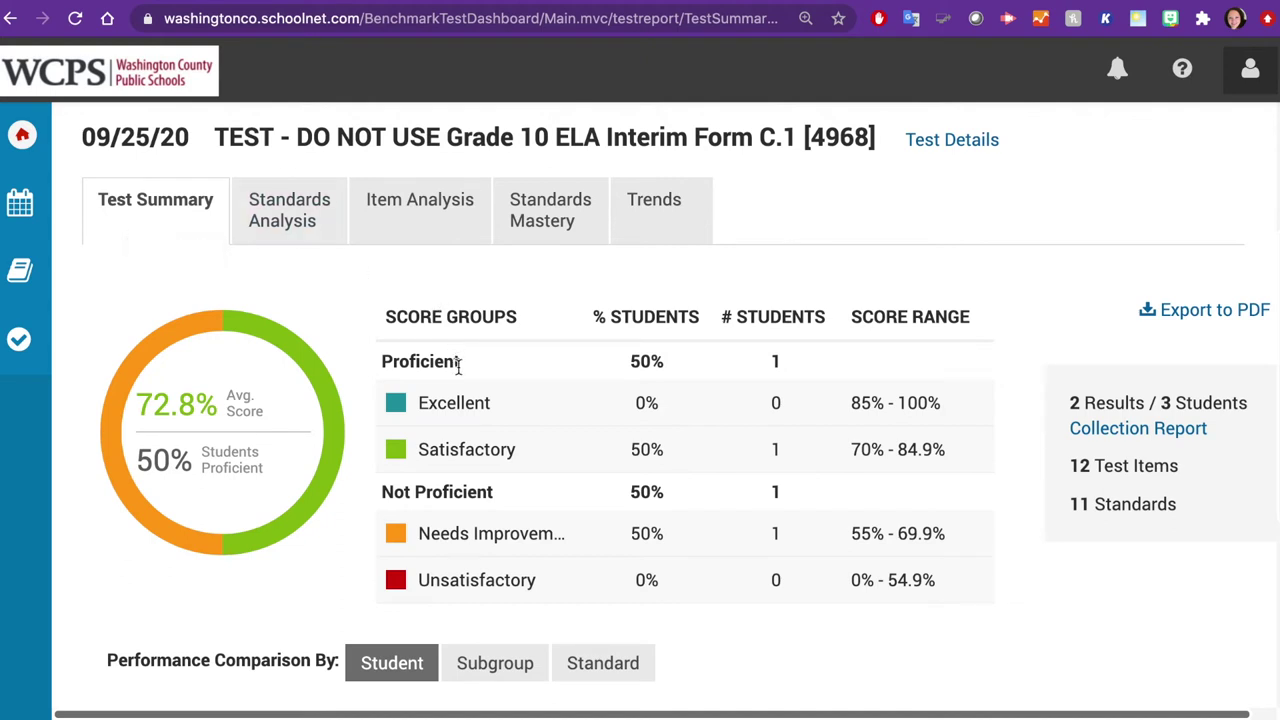
{"action": "scroll", "coordinate": [458, 366], "scroll_direction": "down", "scroll_amount": 5}
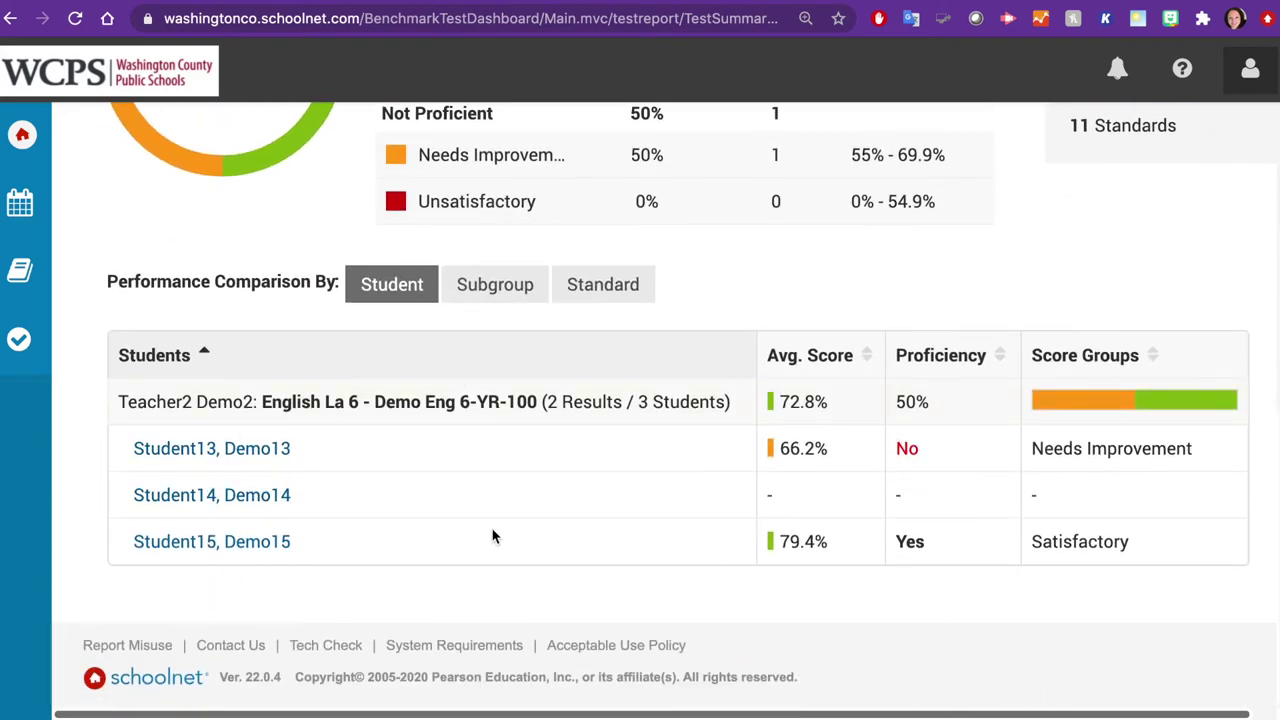
{"action": "left_click", "coordinate": [497, 295]}
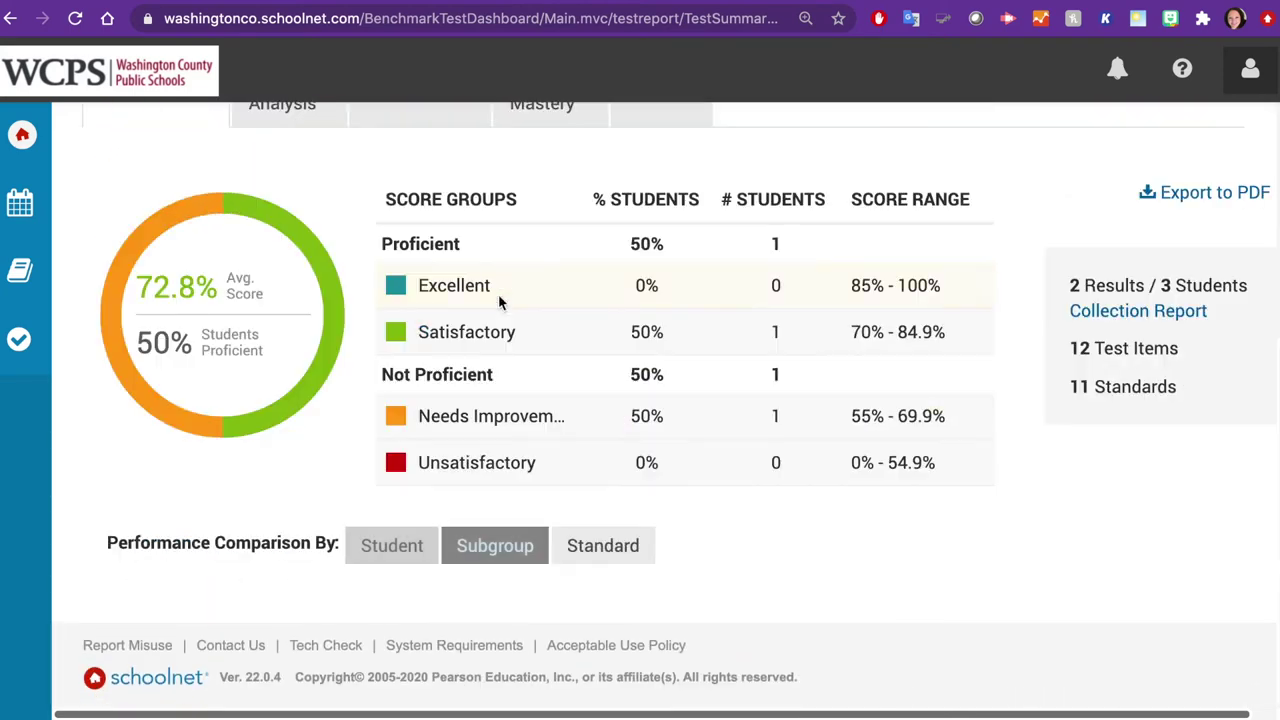
{"action": "left_click", "coordinate": [606, 553]}
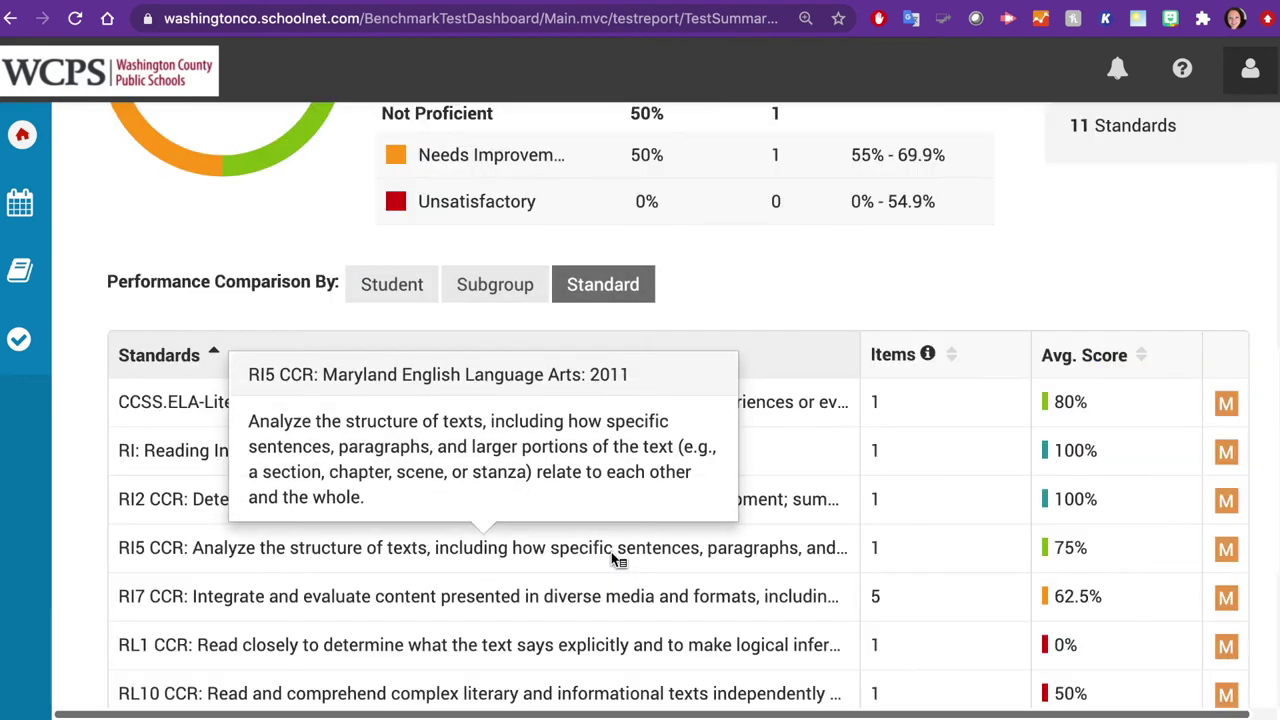
{"action": "scroll", "coordinate": [613, 560], "scroll_direction": "up", "scroll_amount": 6}
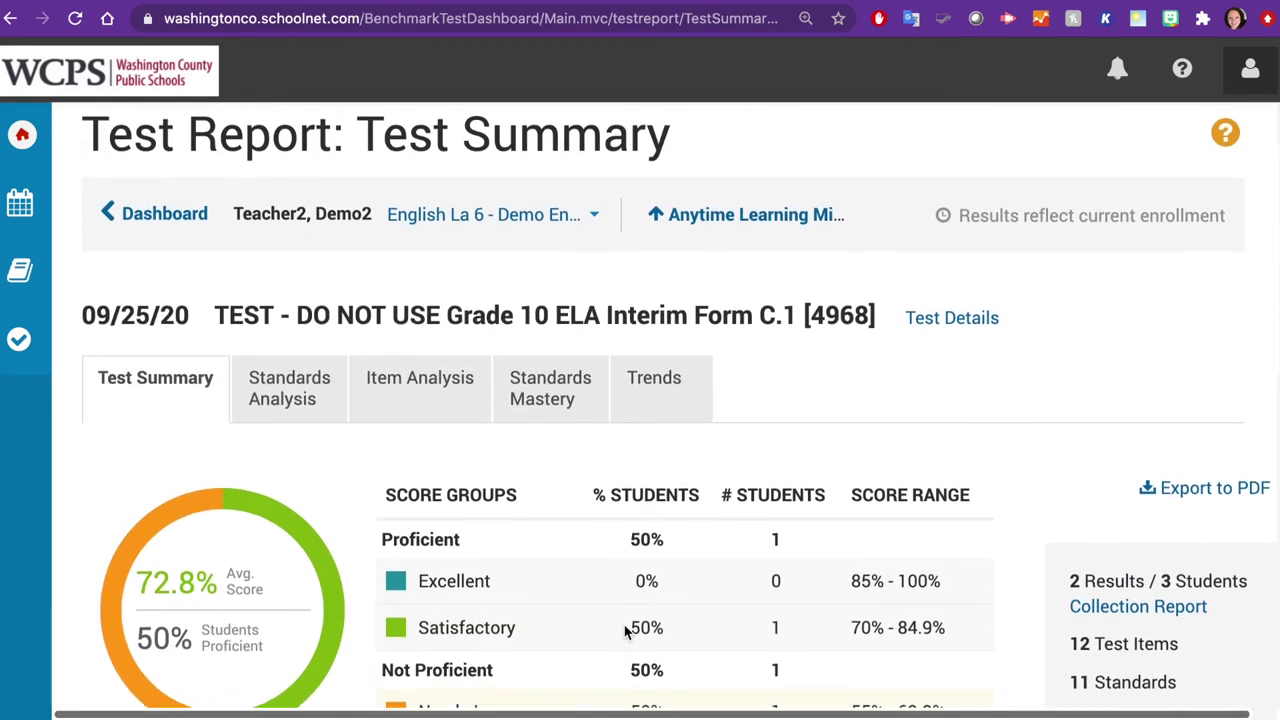
{"action": "left_click", "coordinate": [289, 449]}
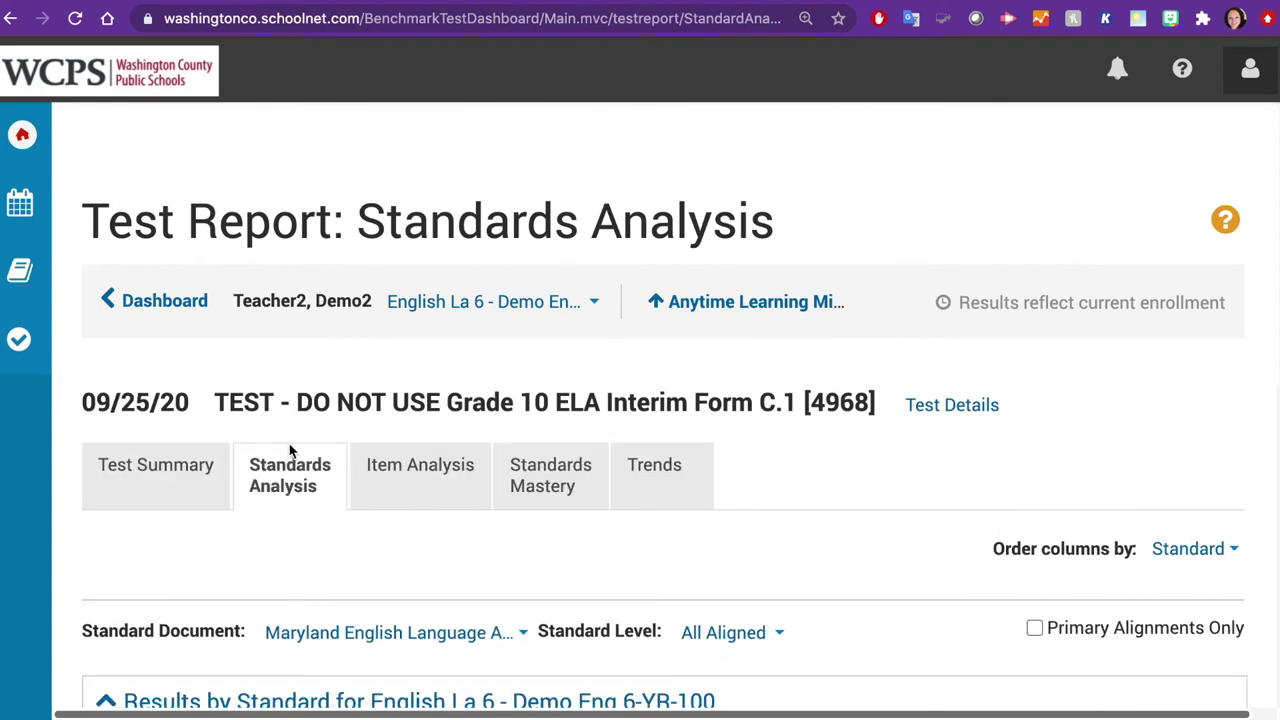
- Check Primary Alignments Only so the chart shows only primary standard alignments
{"action": "scroll", "coordinate": [449, 469], "scroll_direction": "down", "scroll_amount": 5}
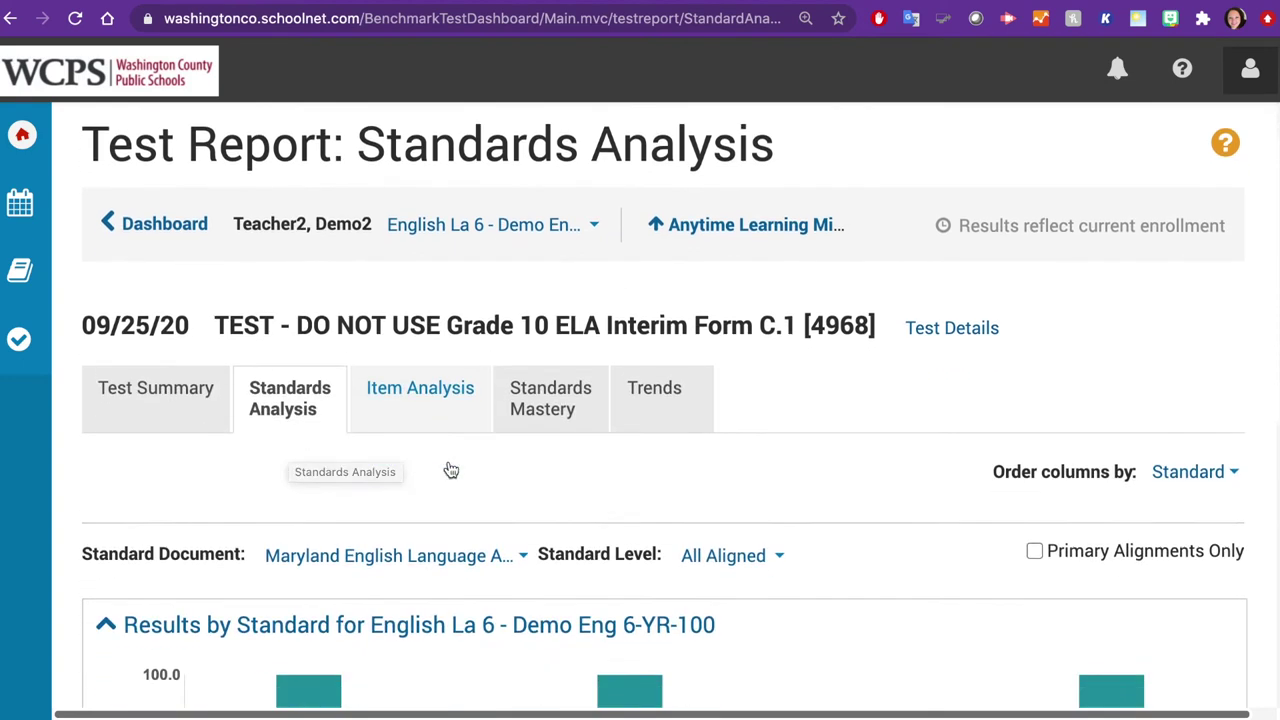
{"action": "mouse_move", "coordinate": [457, 570]}
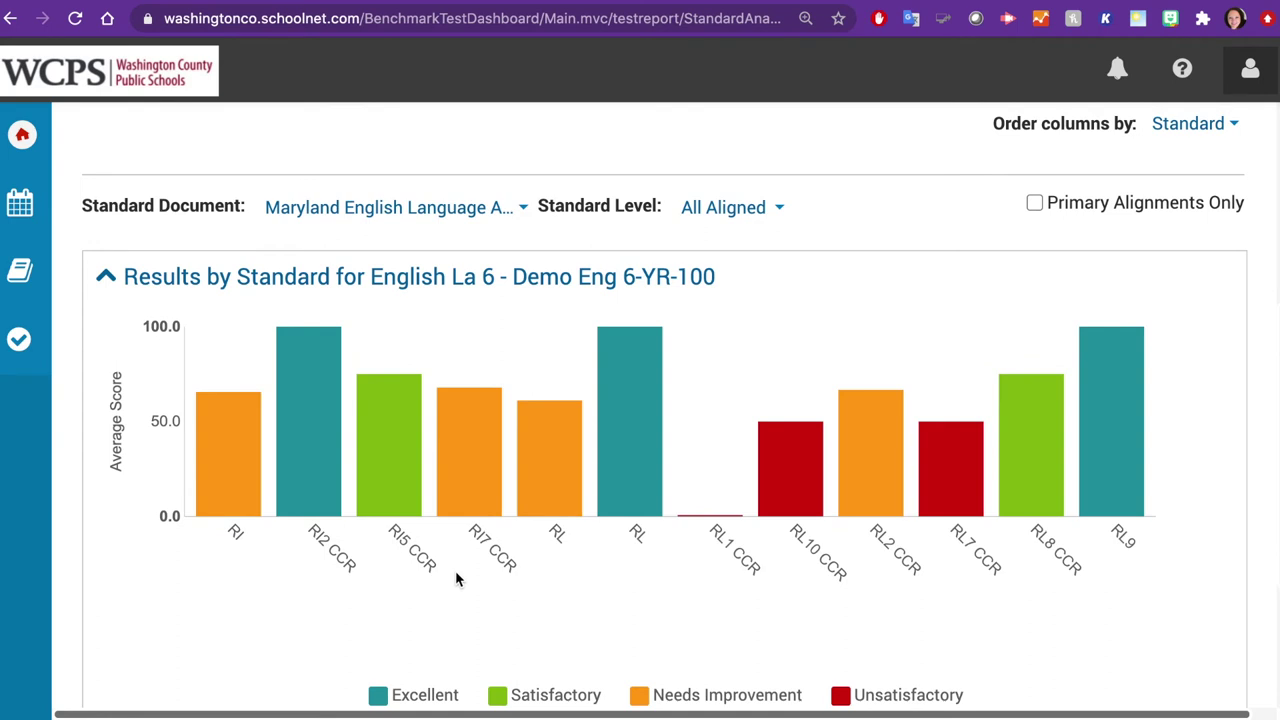
{"action": "scroll", "coordinate": [750, 450], "scroll_direction": "up", "scroll_amount": 1}
{"action": "left_click", "coordinate": [1036, 285]}
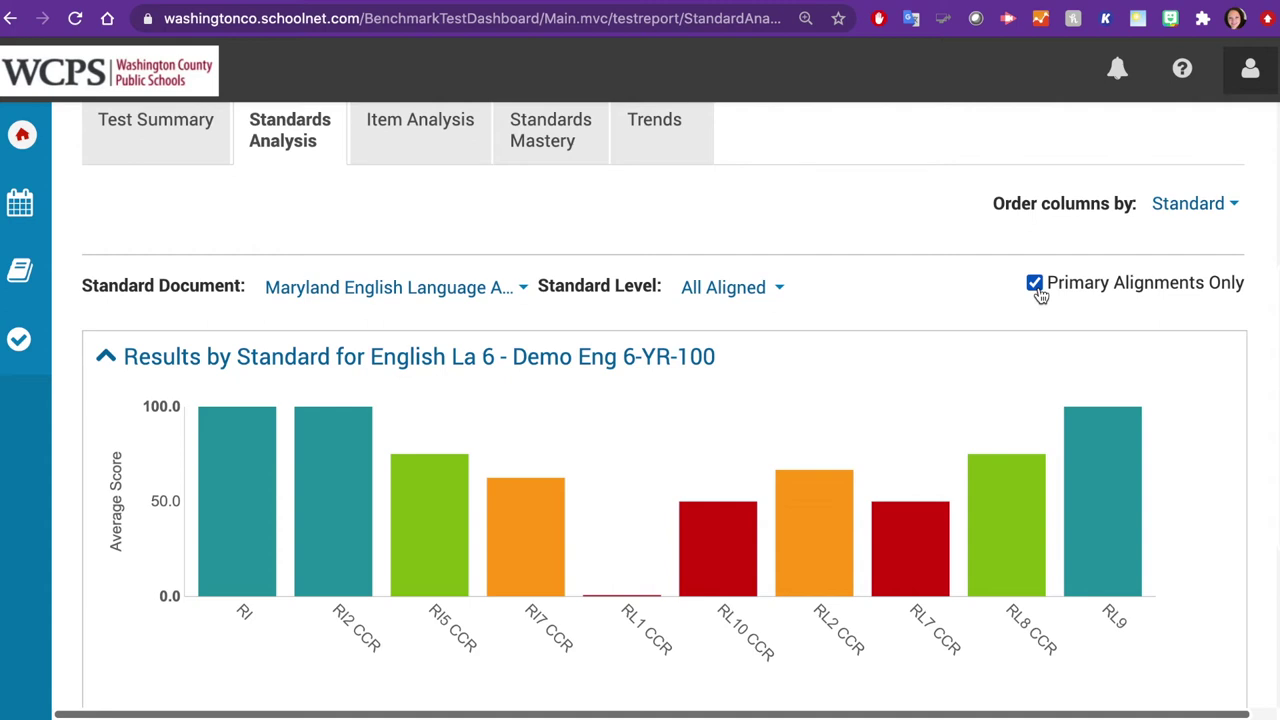
- Switch the breakdown to Student to list each student's scores per standard, then go to Item Analysis
{"action": "scroll", "coordinate": [855, 410], "scroll_direction": "down", "scroll_amount": 5}
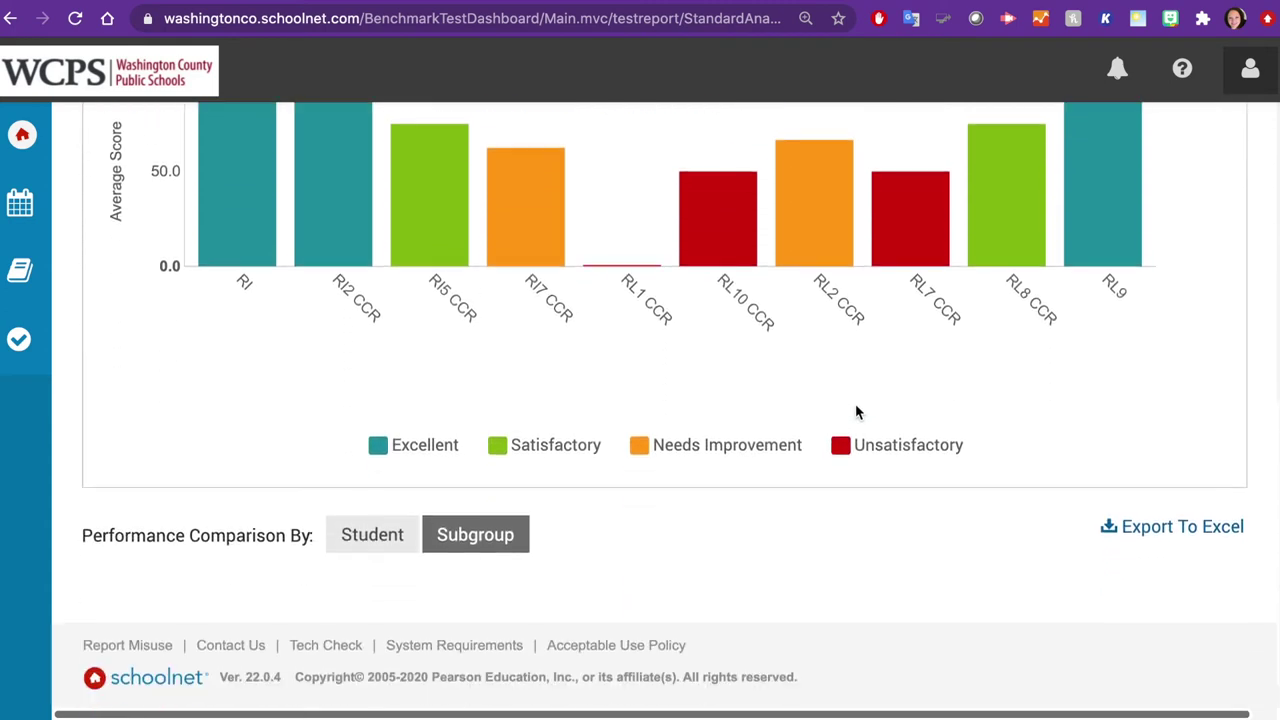
{"action": "left_click", "coordinate": [395, 537]}
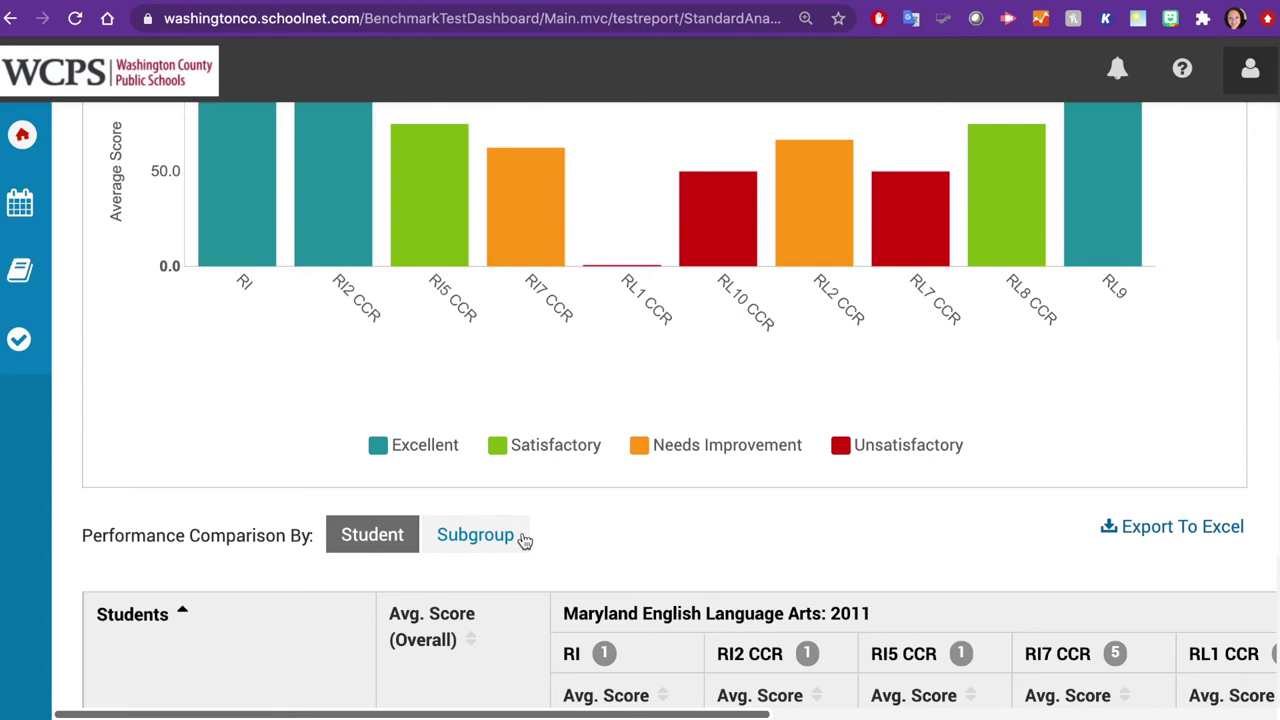
{"action": "left_click", "coordinate": [495, 540]}
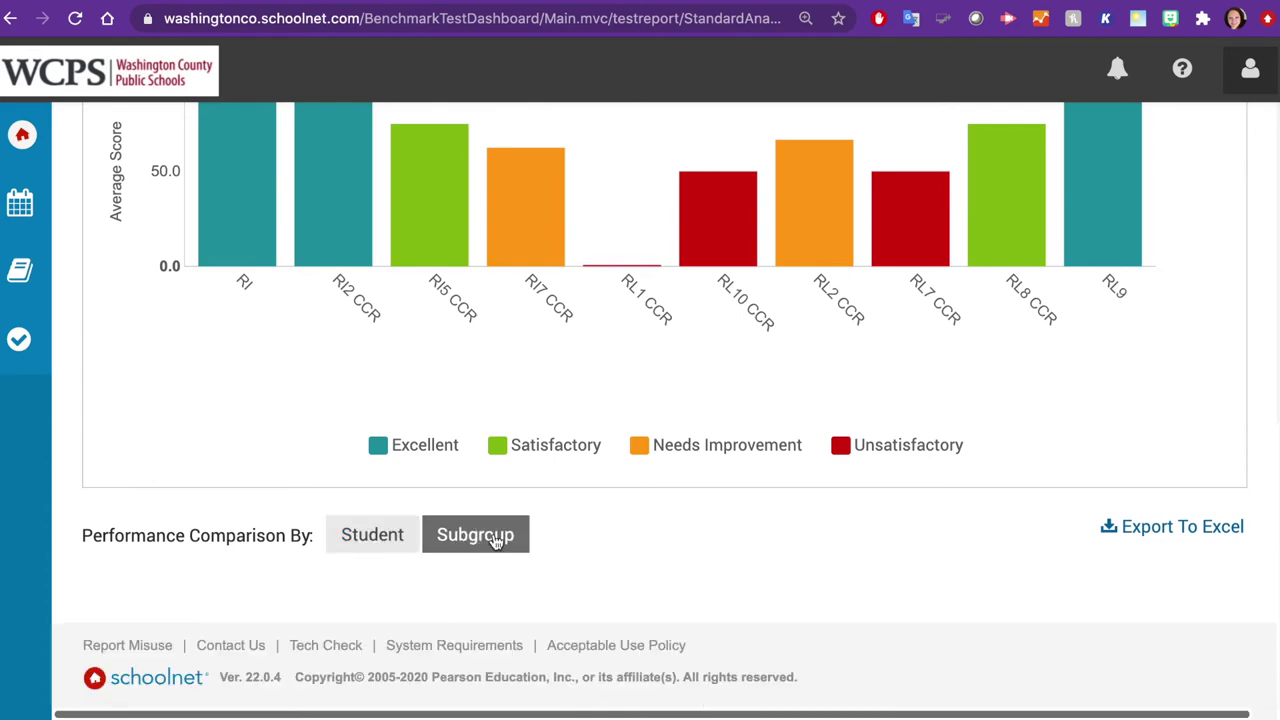
{"action": "left_click", "coordinate": [387, 538]}
{"action": "scroll", "coordinate": [382, 540], "scroll_direction": "down", "scroll_amount": 3}
{"action": "scroll", "coordinate": [382, 540], "scroll_direction": "down", "scroll_amount": 3}
{"action": "scroll", "coordinate": [383, 534], "scroll_direction": "up", "scroll_amount": 10}
{"action": "left_click", "coordinate": [432, 250]}
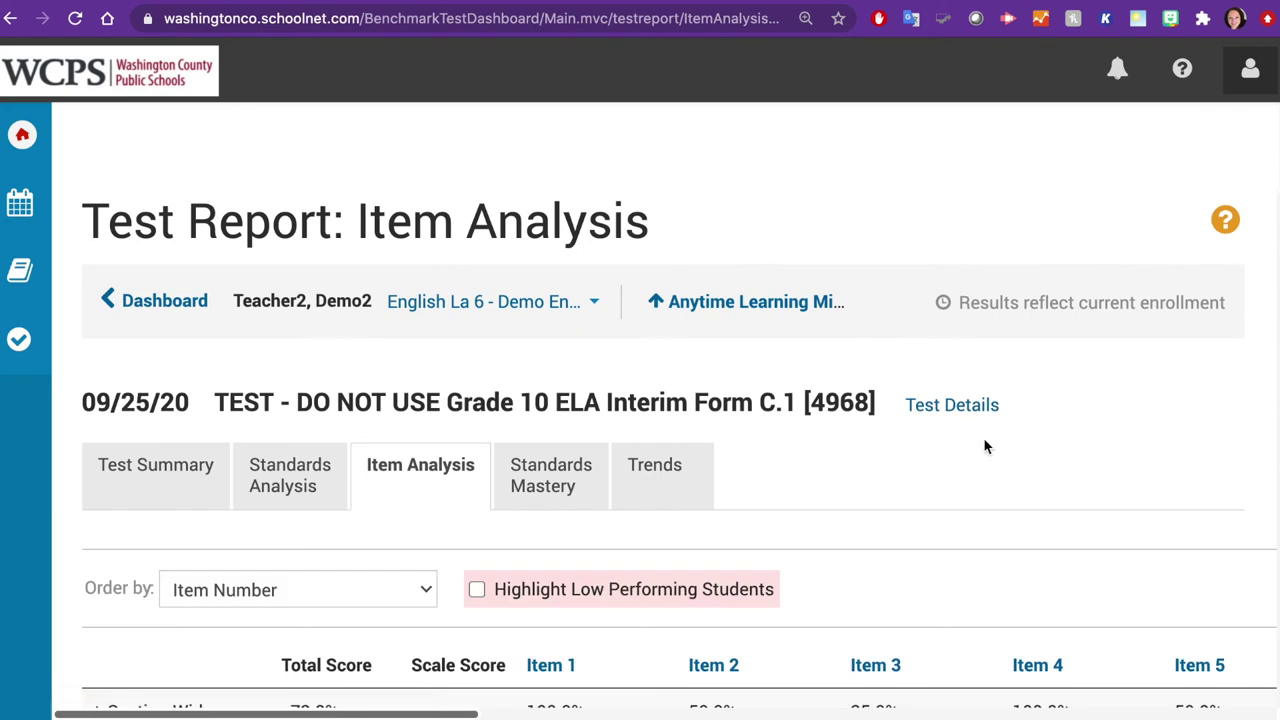
- Open Item 2's detail and passage, review it, and return to Item Analysis
{"action": "scroll", "coordinate": [983, 440], "scroll_direction": "down", "scroll_amount": 3}
{"action": "scroll", "coordinate": [985, 446], "scroll_direction": "down", "scroll_amount": 2}
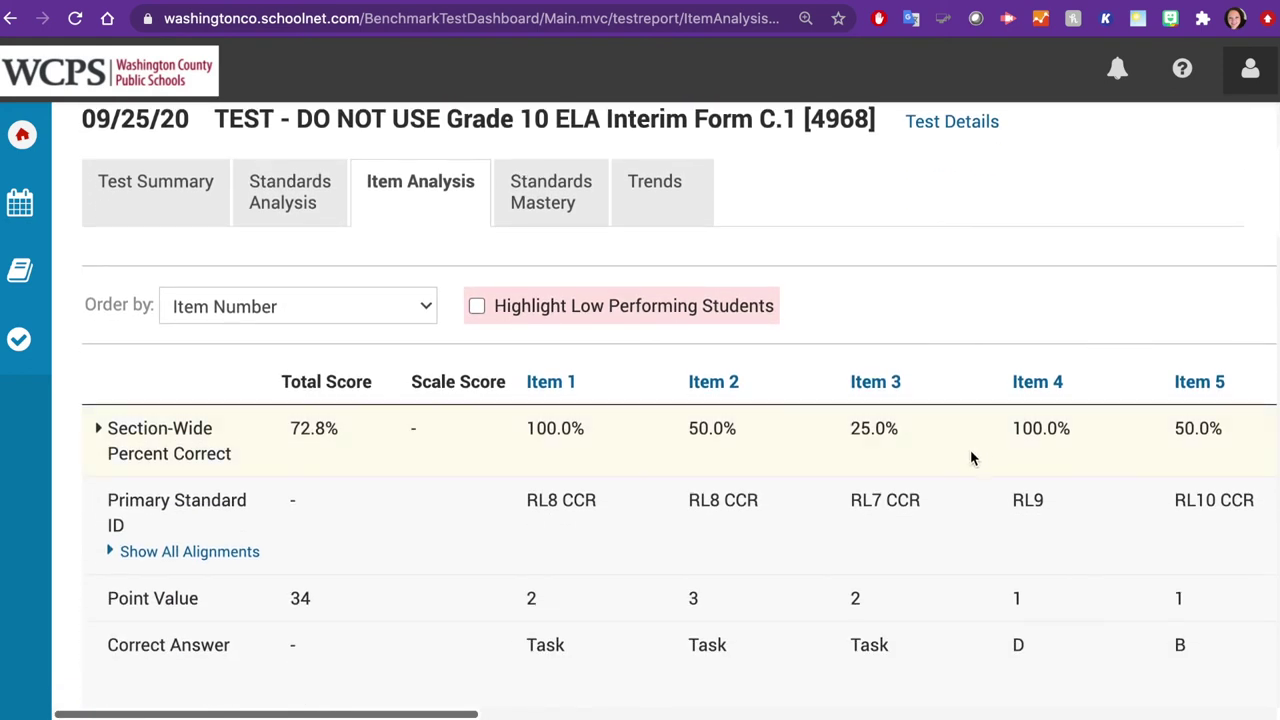
{"action": "left_click", "coordinate": [708, 389]}
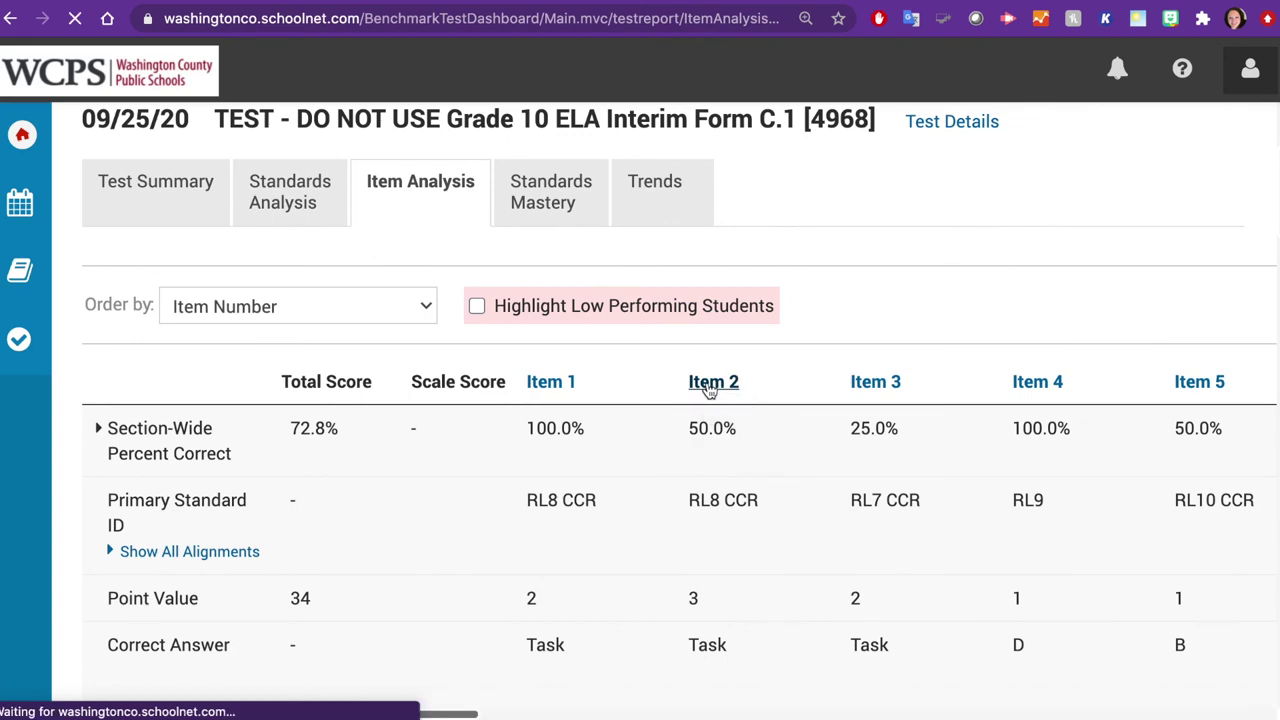
{"action": "scroll", "coordinate": [708, 391], "scroll_direction": "down", "scroll_amount": 5}
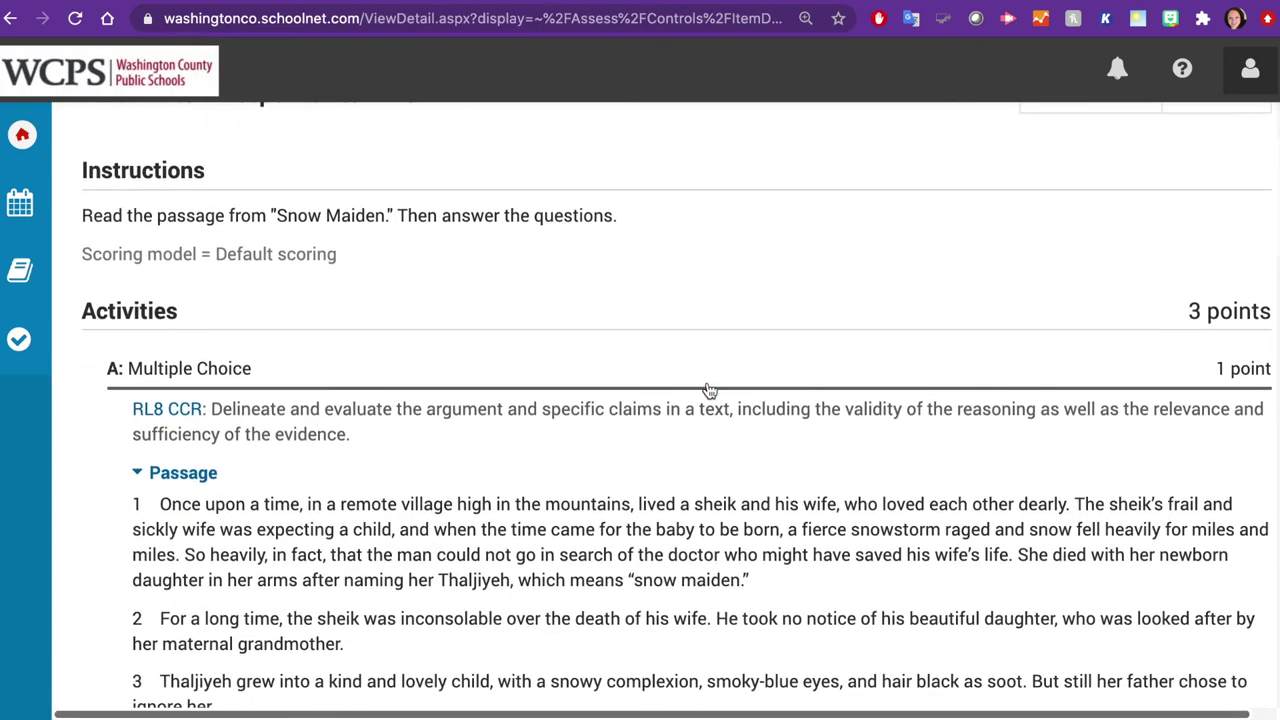
{"action": "scroll", "coordinate": [708, 390], "scroll_direction": "up", "scroll_amount": 5}
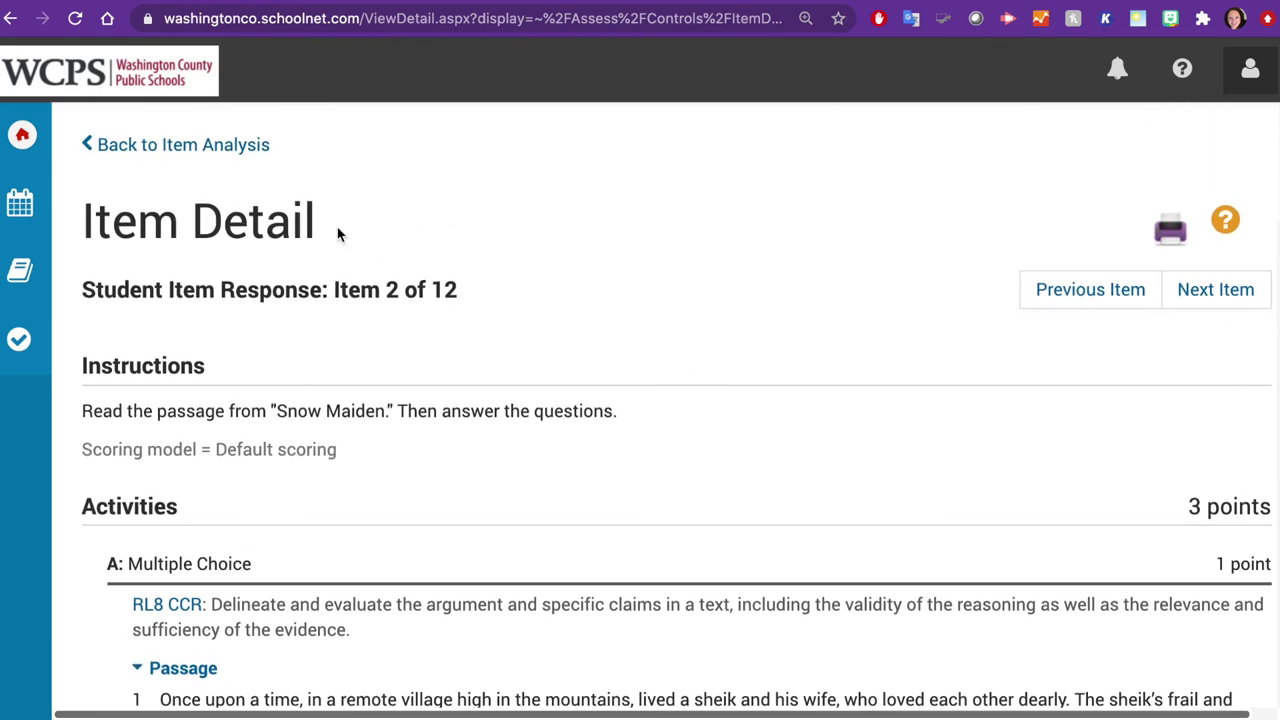
{"action": "left_click", "coordinate": [229, 155]}
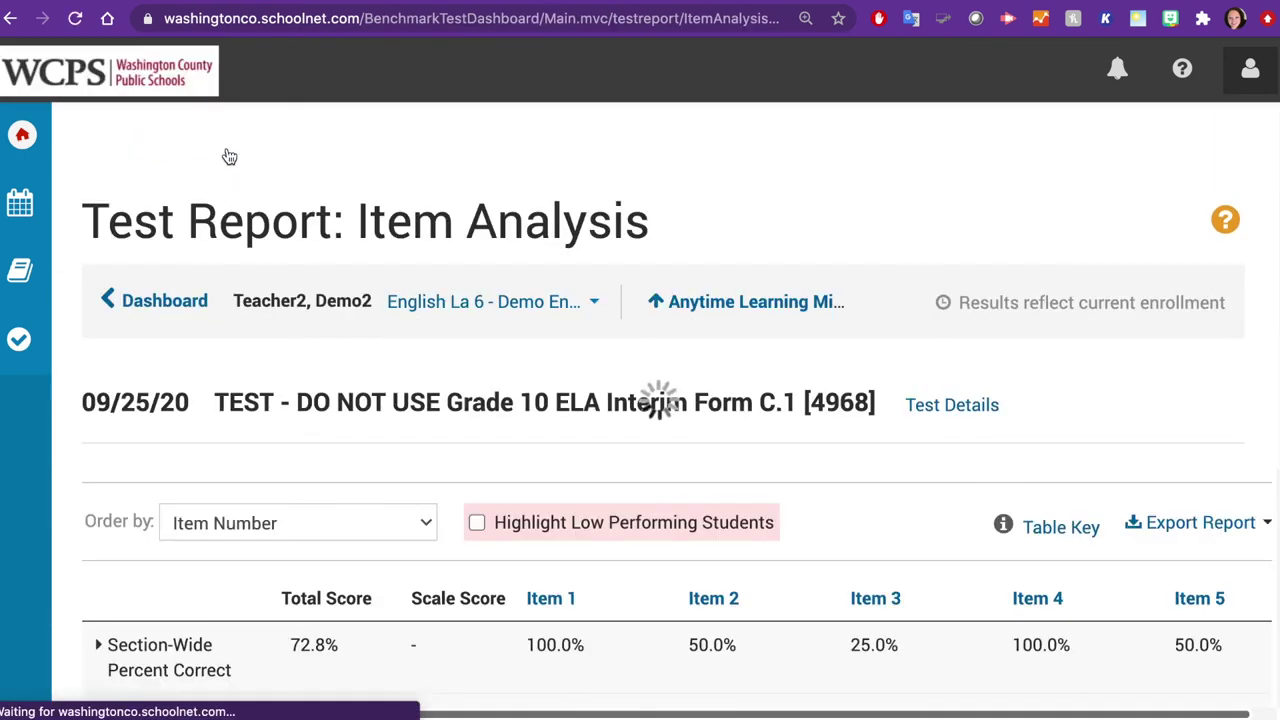
- Scroll the per-item results table and open the Standards Mastery report
{"action": "scroll", "coordinate": [689, 300], "scroll_direction": "down", "scroll_amount": 2}
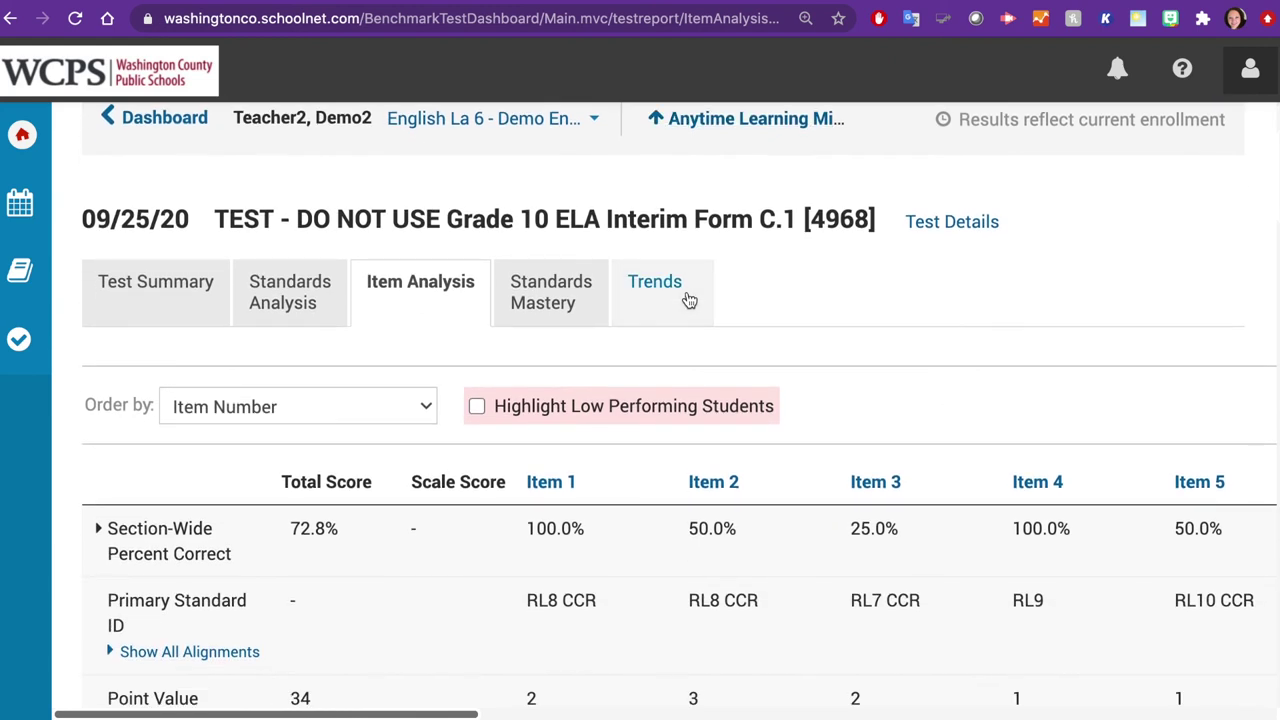
{"action": "scroll", "coordinate": [769, 449], "scroll_direction": "down", "scroll_amount": 2}
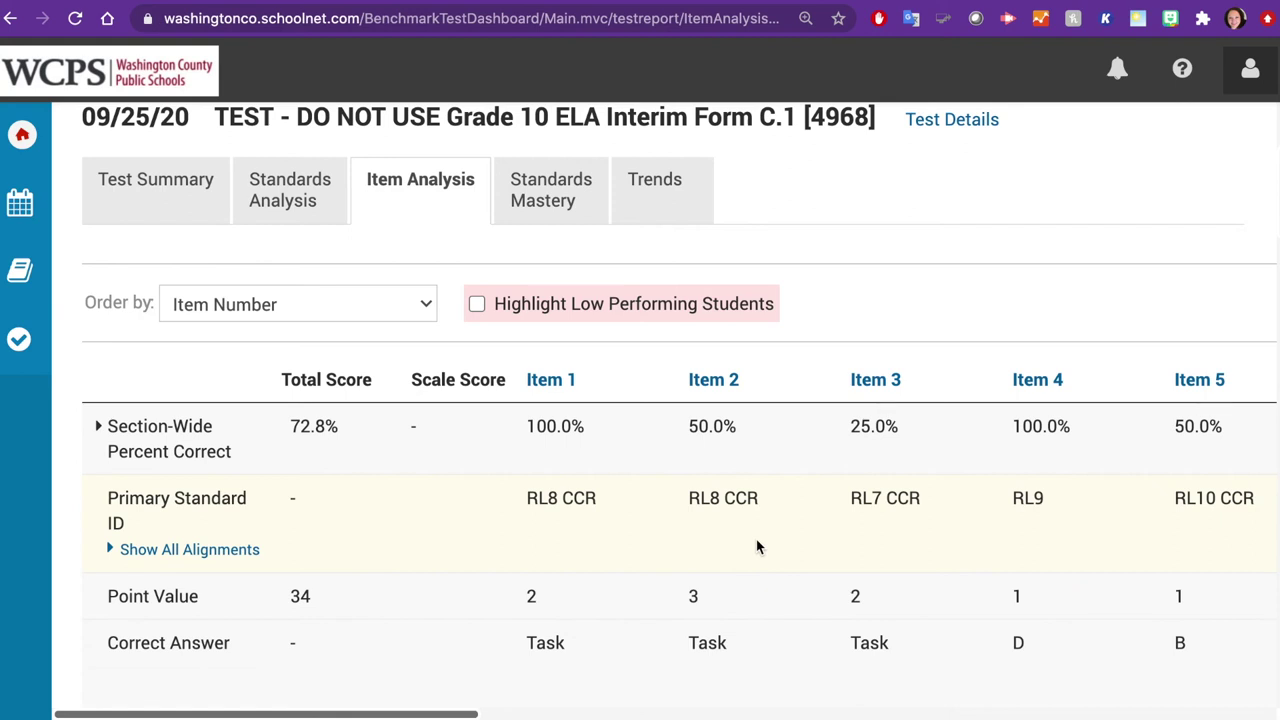
{"action": "left_click", "coordinate": [557, 193]}
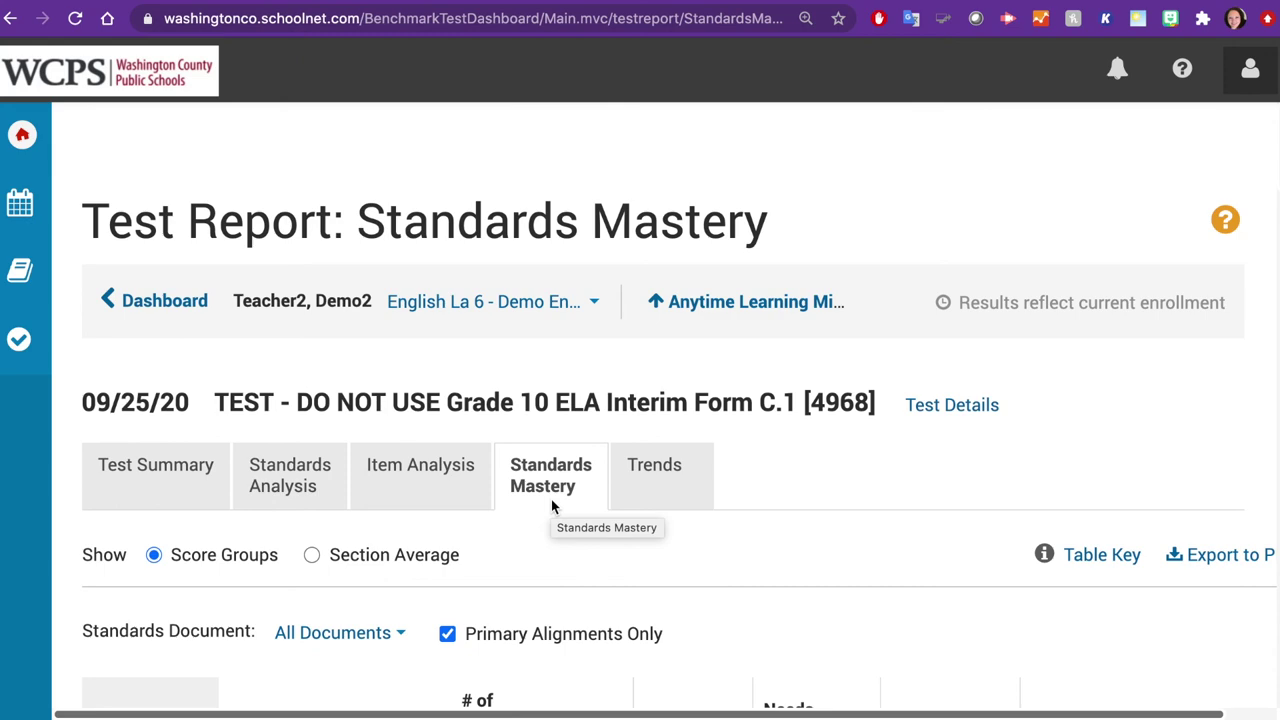
- Scroll through the Standards Mastery score groups table, then open the Trends report
{"action": "scroll", "coordinate": [551, 499], "scroll_direction": "down", "scroll_amount": 3}
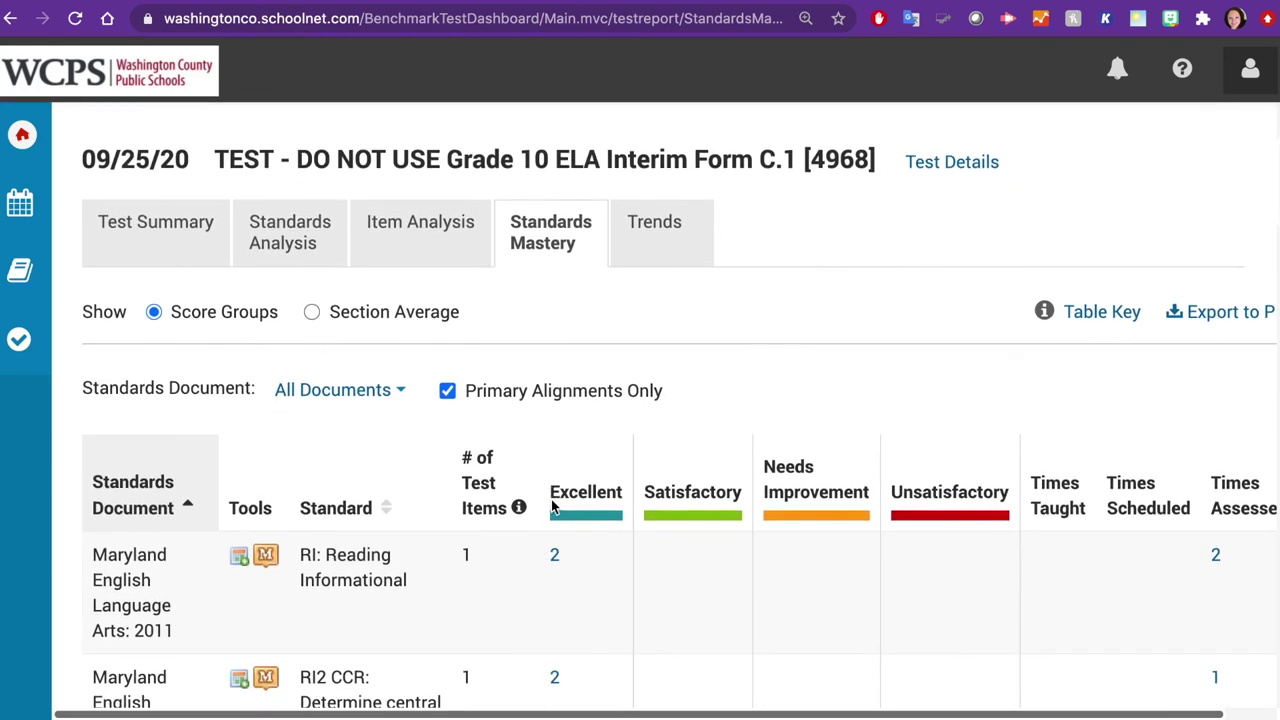
{"action": "scroll", "coordinate": [553, 505], "scroll_direction": "down", "scroll_amount": 4}
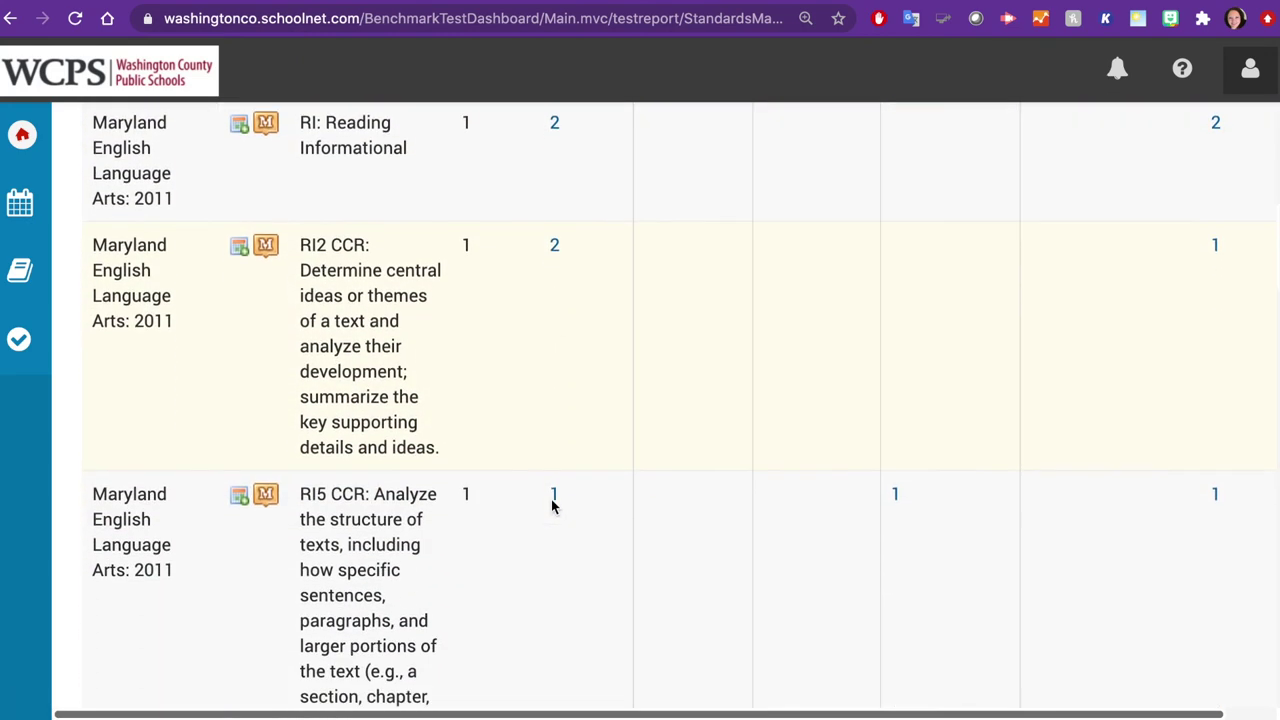
{"action": "scroll", "coordinate": [551, 505], "scroll_direction": "down", "scroll_amount": 2}
{"action": "scroll", "coordinate": [551, 500], "scroll_direction": "up", "scroll_amount": 10}
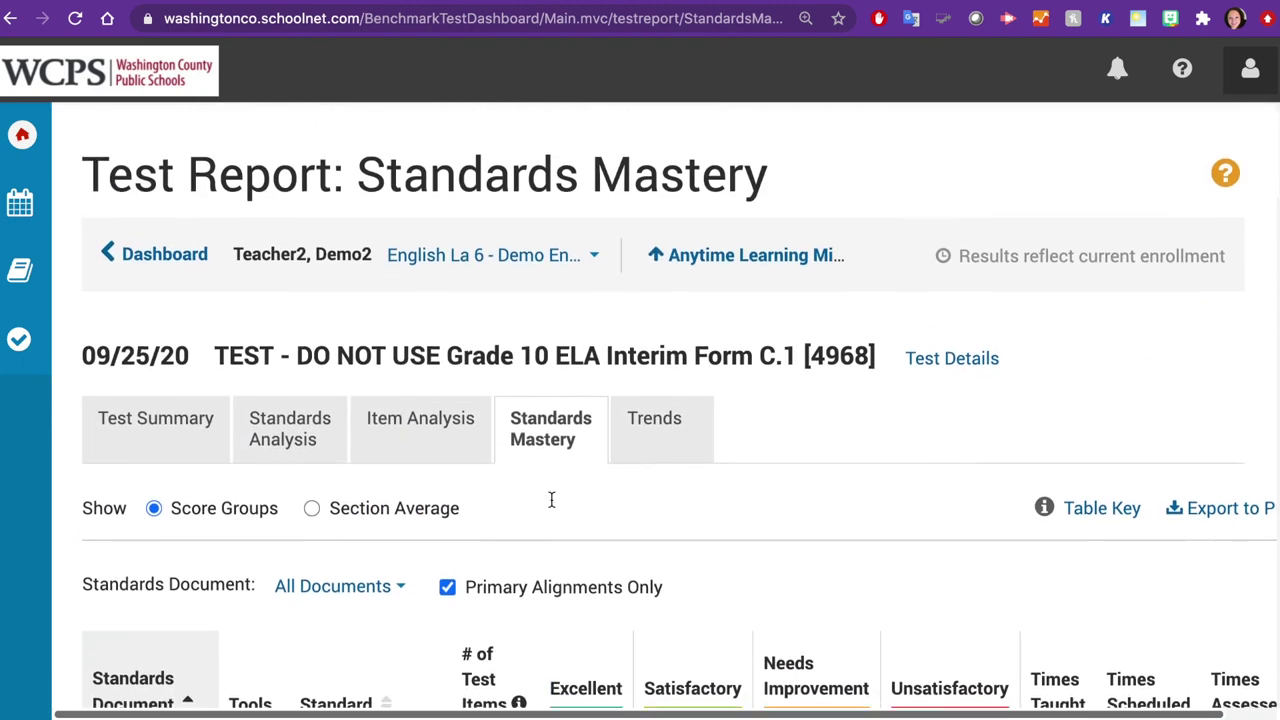
{"action": "left_click", "coordinate": [643, 457]}
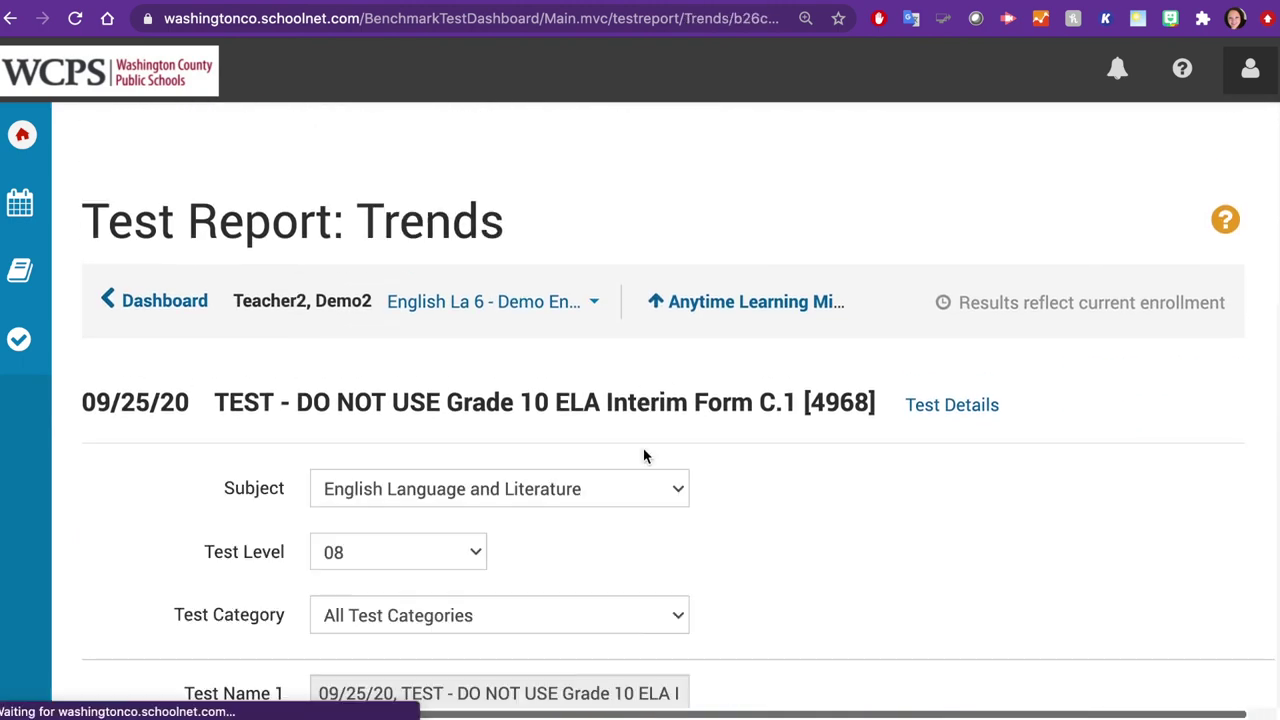
{"action": "scroll", "coordinate": [643, 457], "scroll_direction": "down", "scroll_amount": 3}
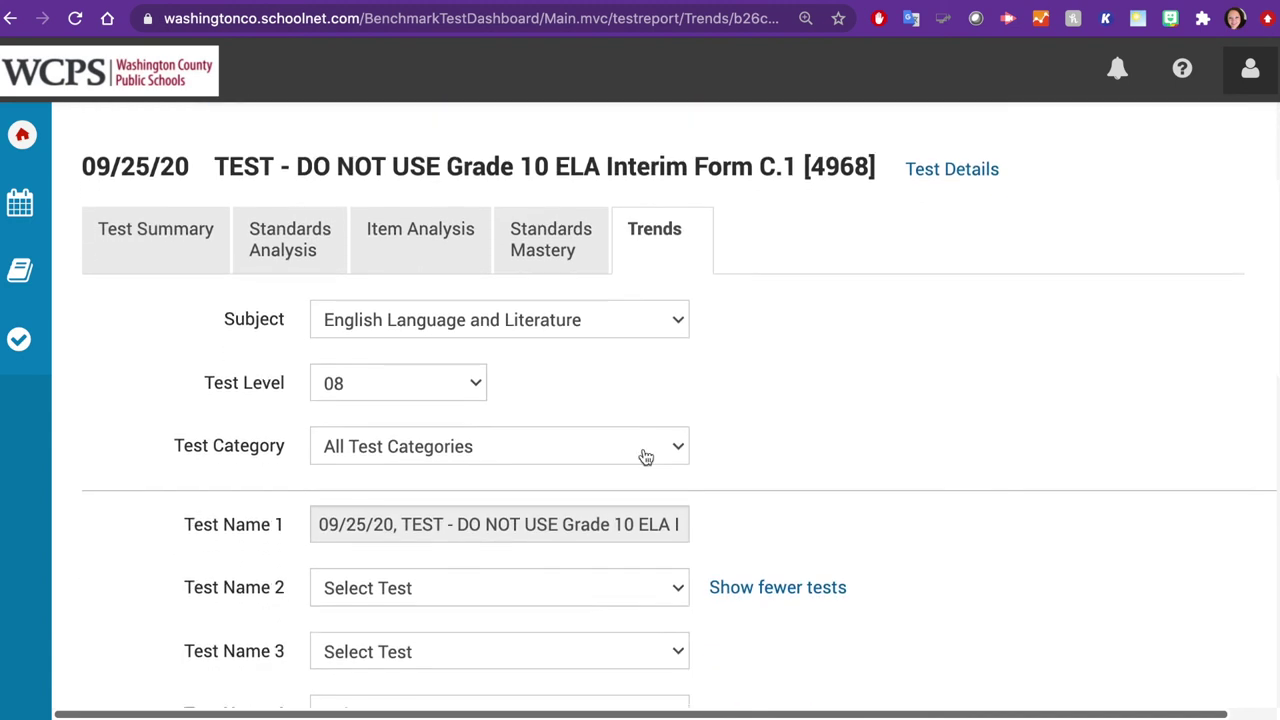
{"action": "scroll", "coordinate": [645, 457], "scroll_direction": "down", "scroll_amount": 2}
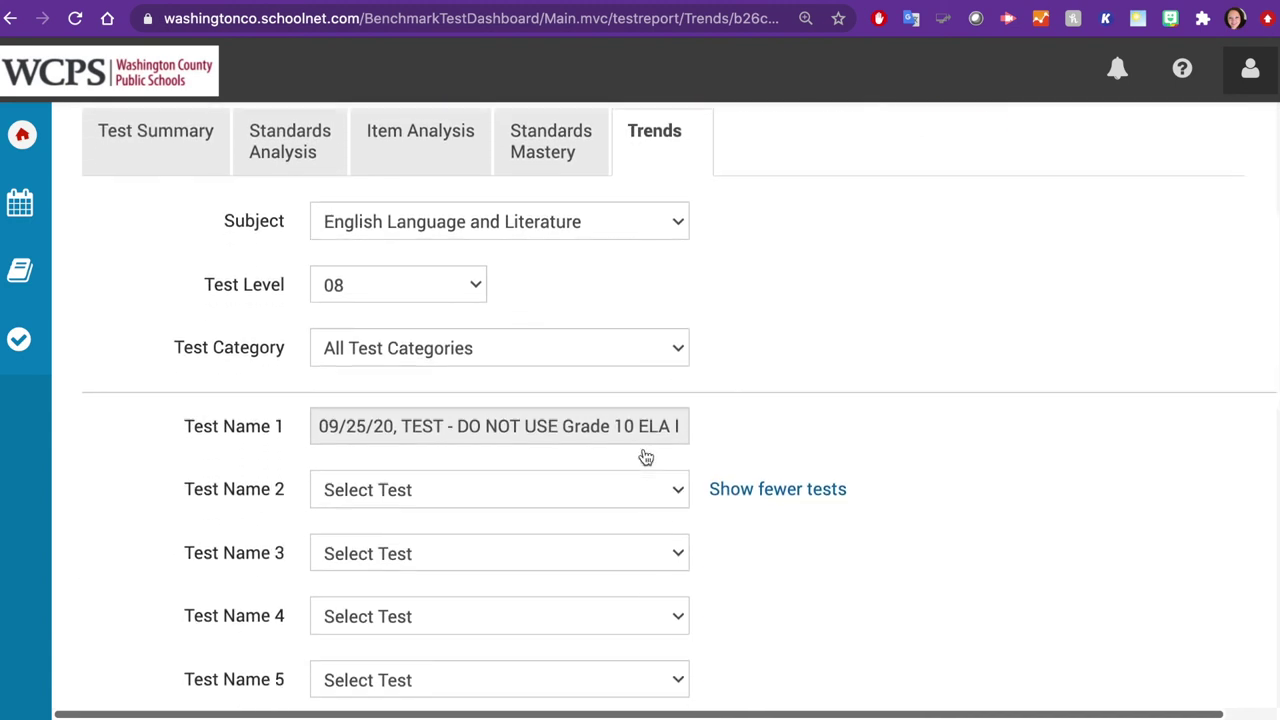